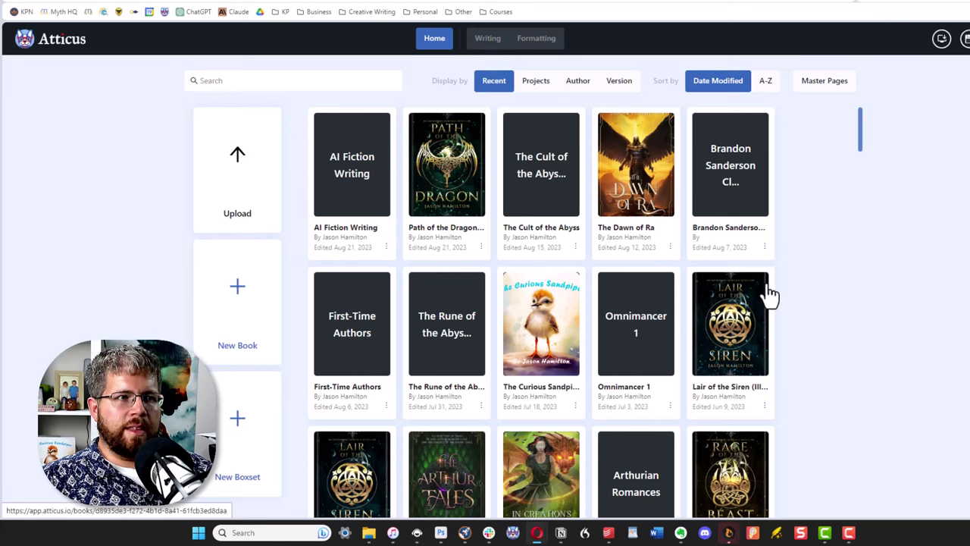
Open the book The Dawn of Ra and view its book details and copyright page.
left_click(618, 181)
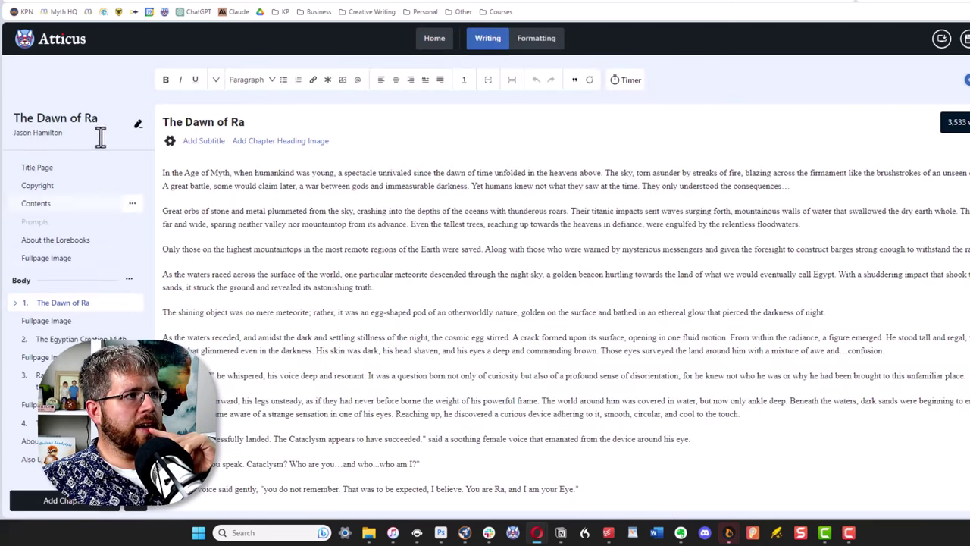
left_click(76, 135)
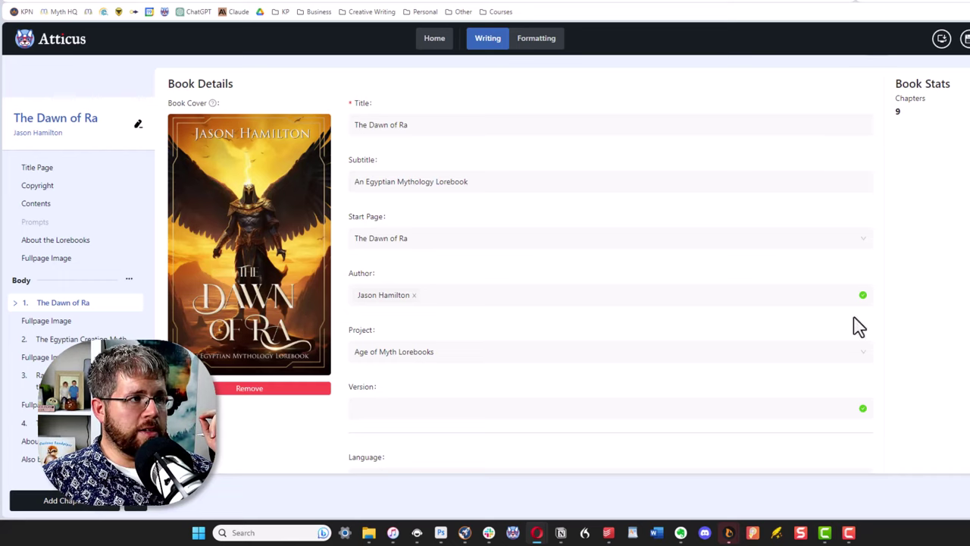
left_click(70, 173)
left_click(68, 189)
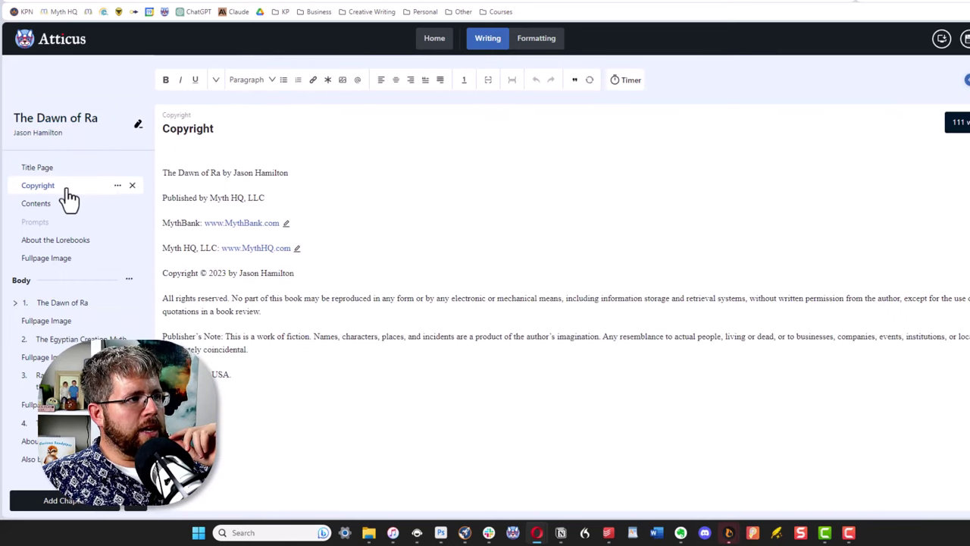
View the front-matter full-page image with its placement options and the text of the first chapter, The Dawn of Ra.
left_click(78, 262)
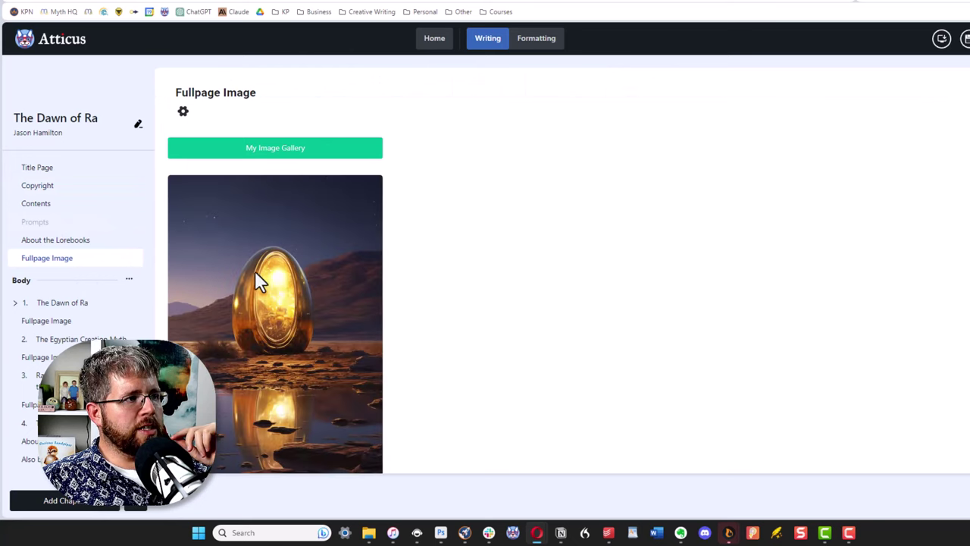
scroll(325, 295, "down", 4)
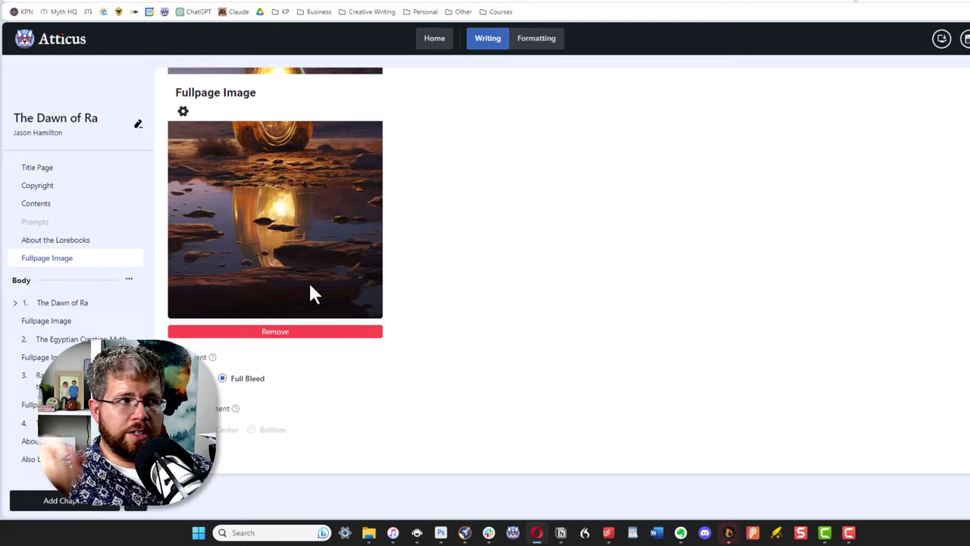
left_click(95, 302)
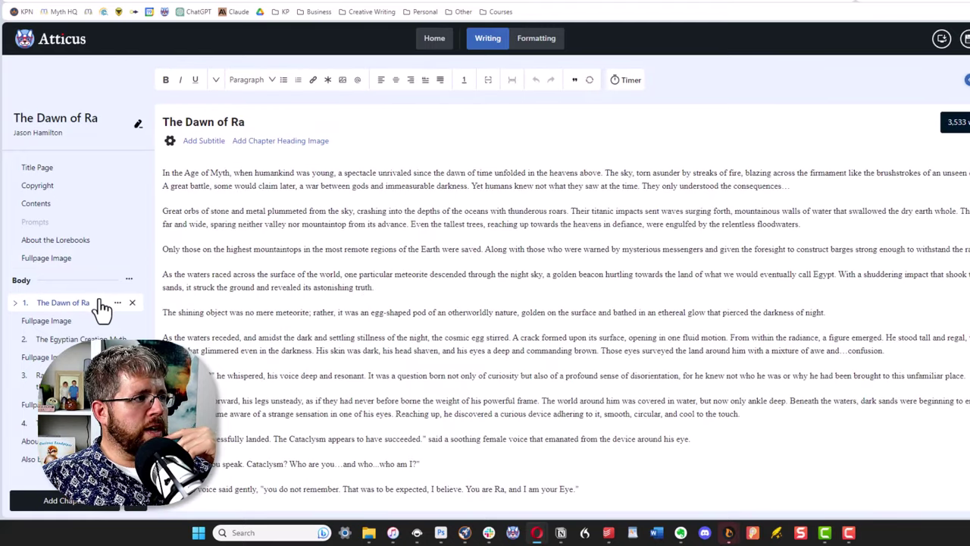
scroll(348, 270, "down", 3)
scroll(348, 271, "up", 3)
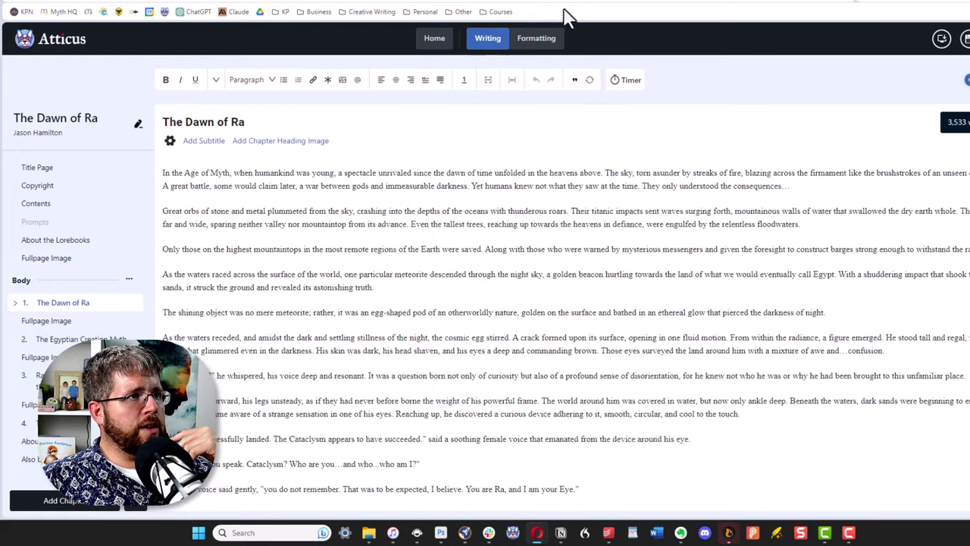
Open the book's formatting, start editing the Roots Of Creation (Large Print Edition) theme, and look through the chapter's iPad preview.
left_click(538, 39)
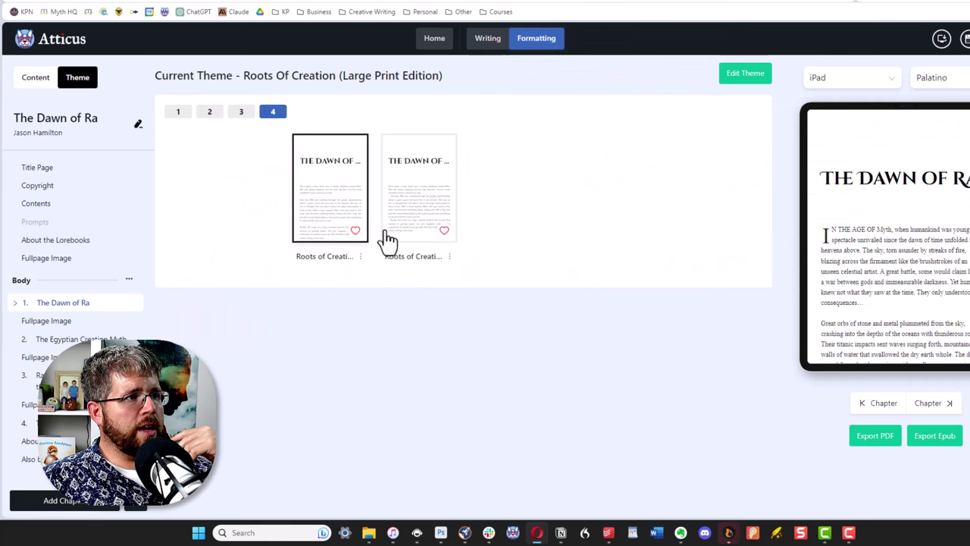
left_click(739, 76)
scroll(832, 231, "down", 8)
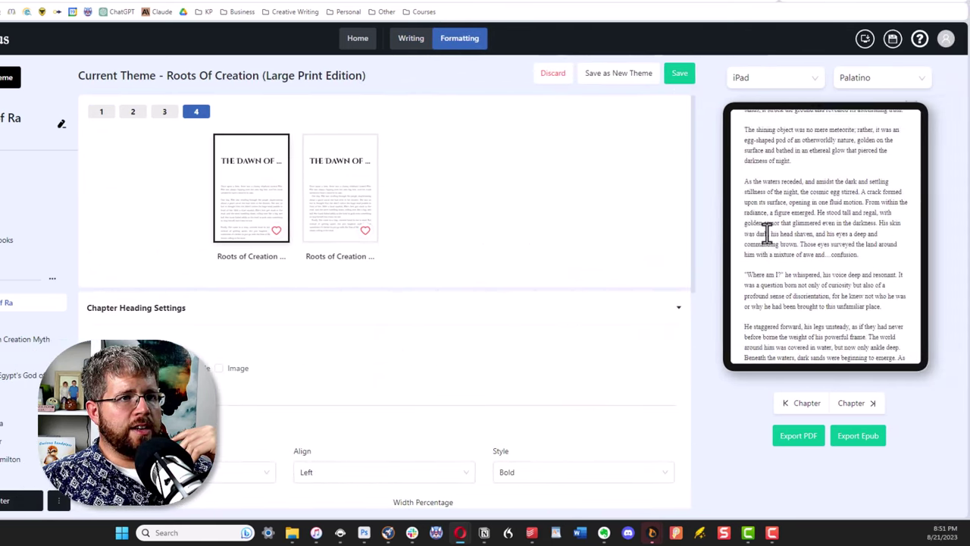
scroll(768, 233, "up", 8)
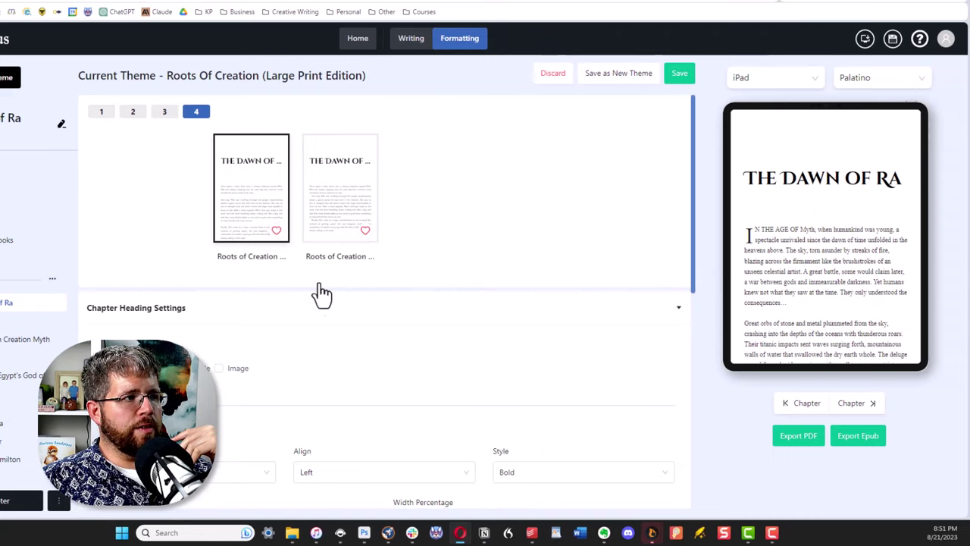
Review the theme's chapter title and subtitle formatting, and its advanced settings for margins, font size and line spacing.
scroll(302, 342, "down", 3)
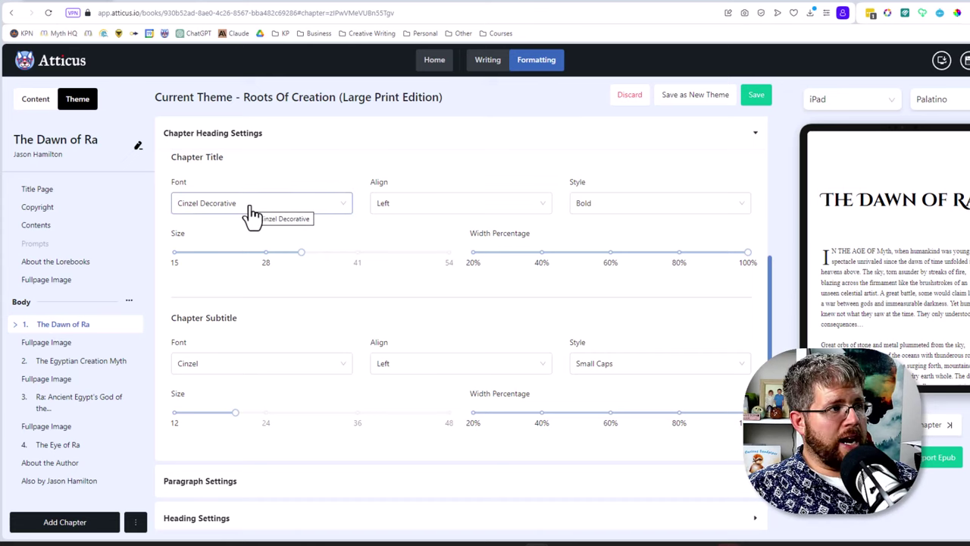
scroll(251, 217, "down", 2)
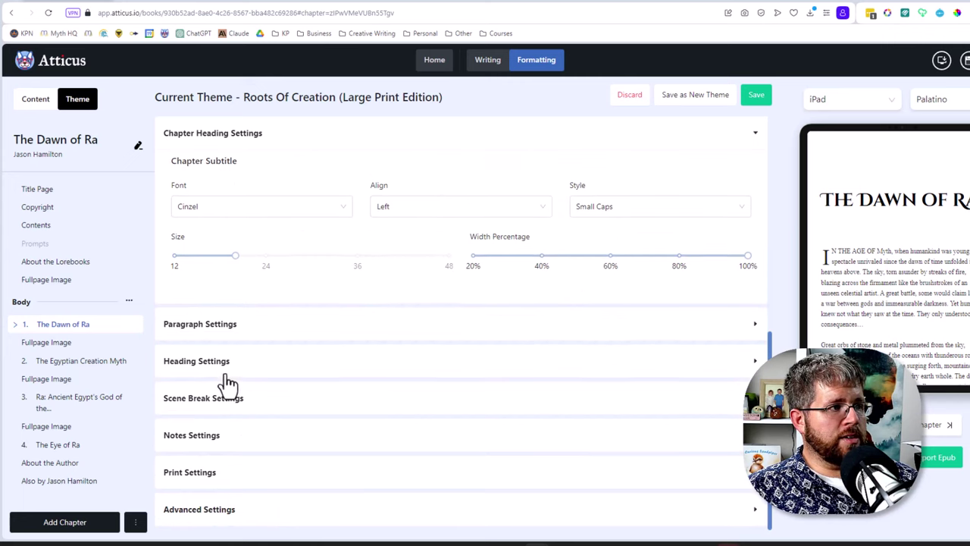
left_click(229, 521)
scroll(343, 394, "down", 4)
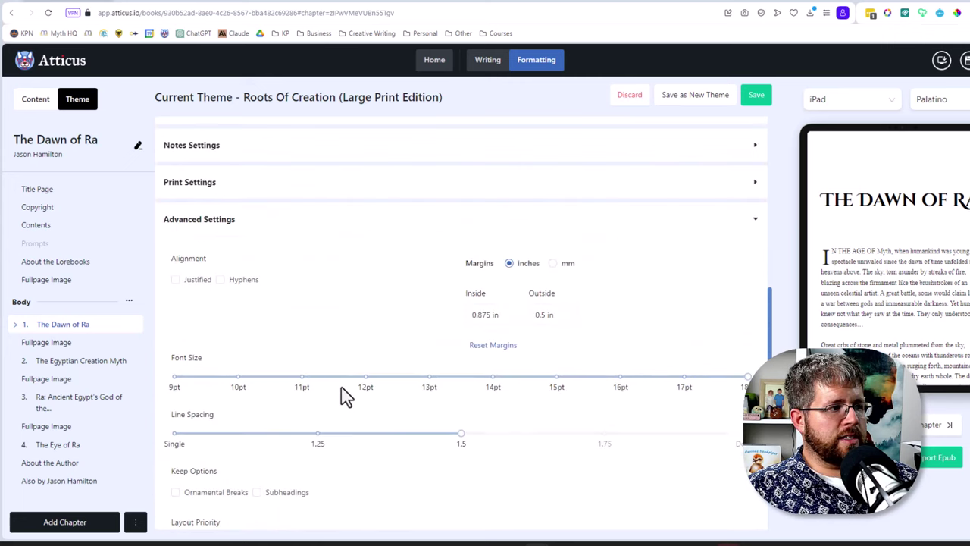
scroll(305, 372, "up", 2)
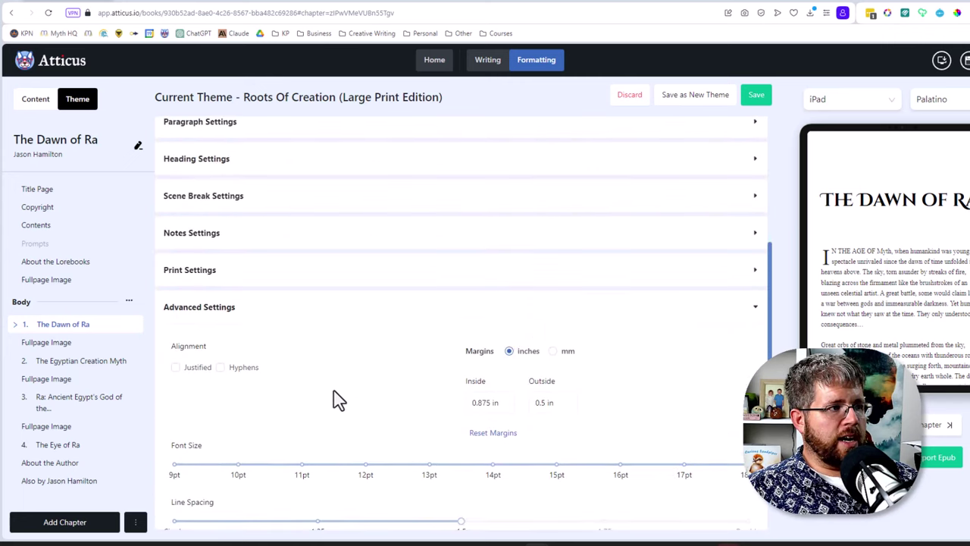
Set the paper trim size to 5 x 8 inches in the theme's print settings.
left_click(229, 274)
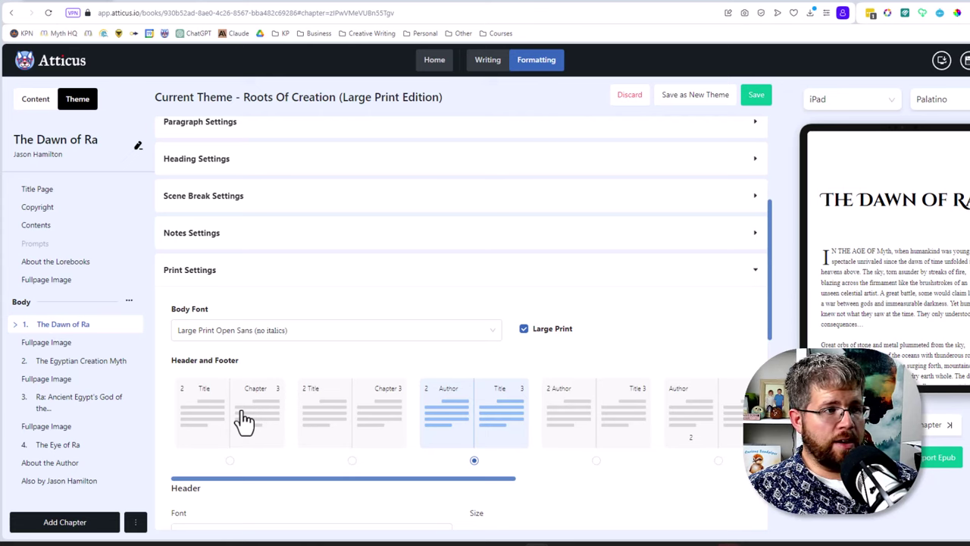
scroll(244, 421, "down", 7)
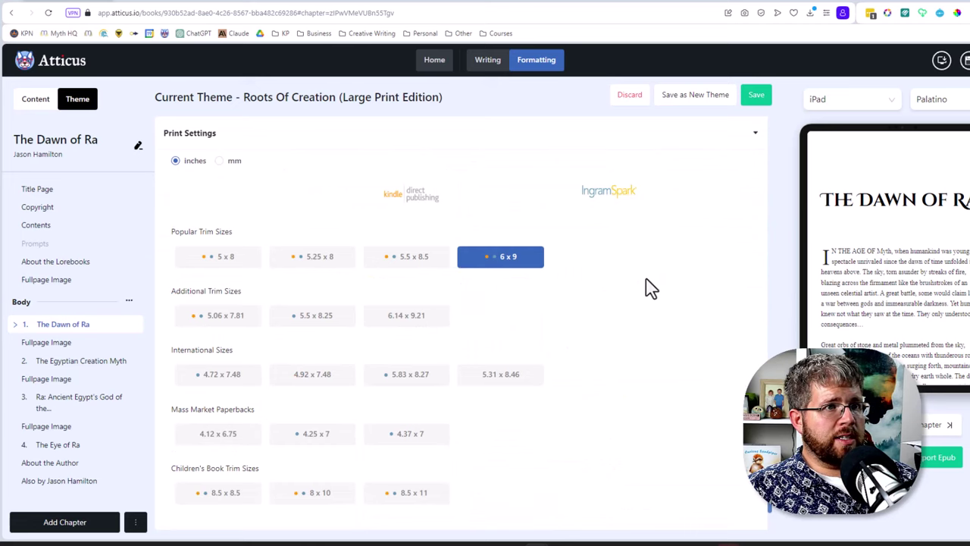
left_click(239, 261)
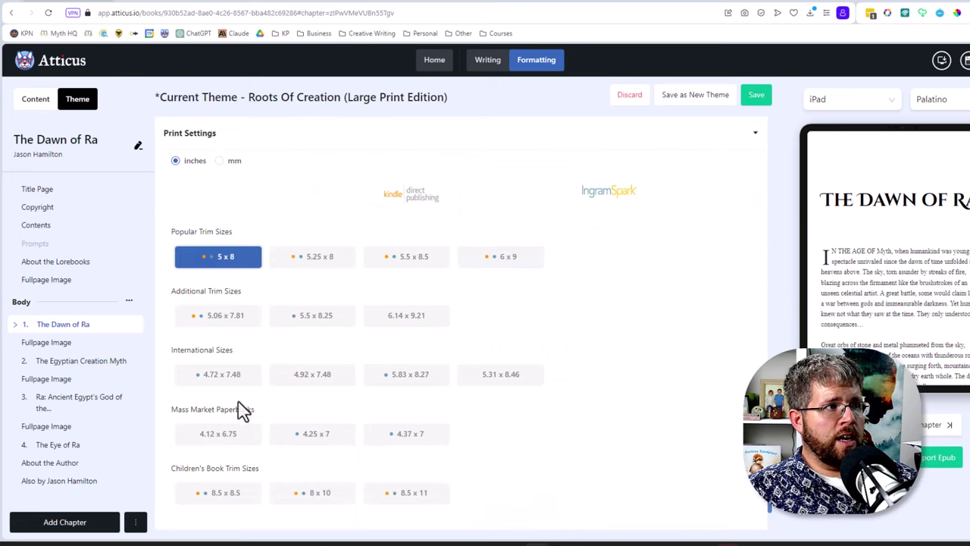
Look over the available trim sizes and the header and footer options, and save the theme changes.
scroll(228, 402, "down", 1)
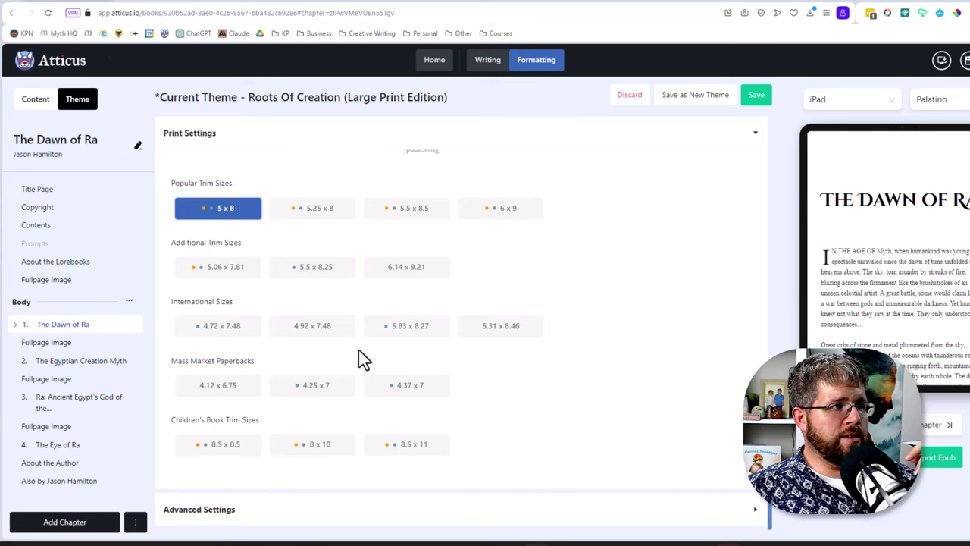
scroll(358, 351, "up", 2)
scroll(359, 354, "down", 1)
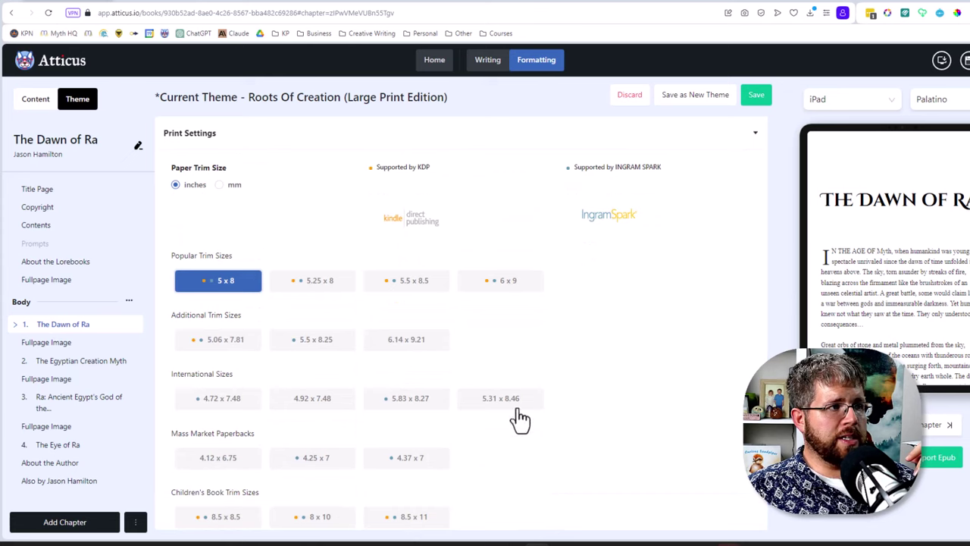
scroll(466, 533, "up", 1)
scroll(466, 533, "up", 3)
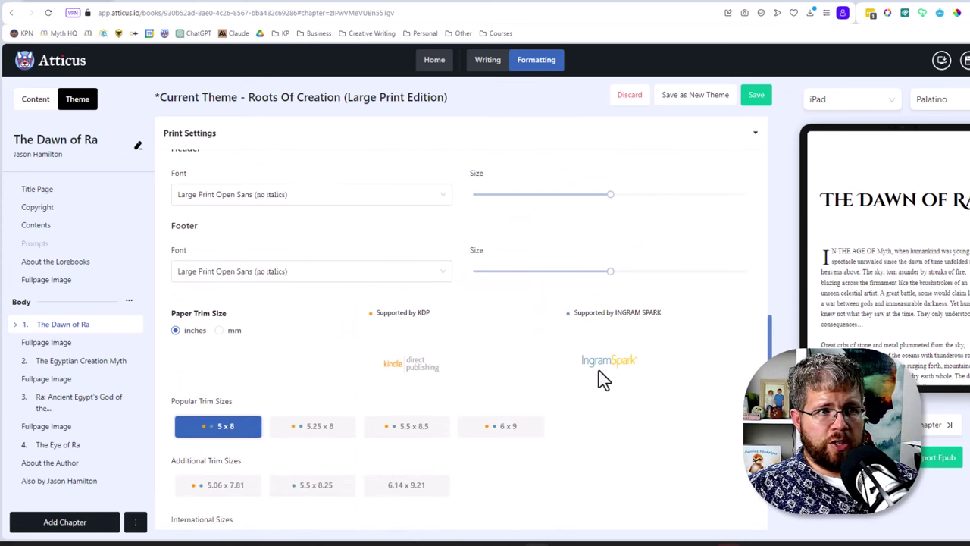
scroll(424, 414, "up", 4)
scroll(425, 415, "up", 5)
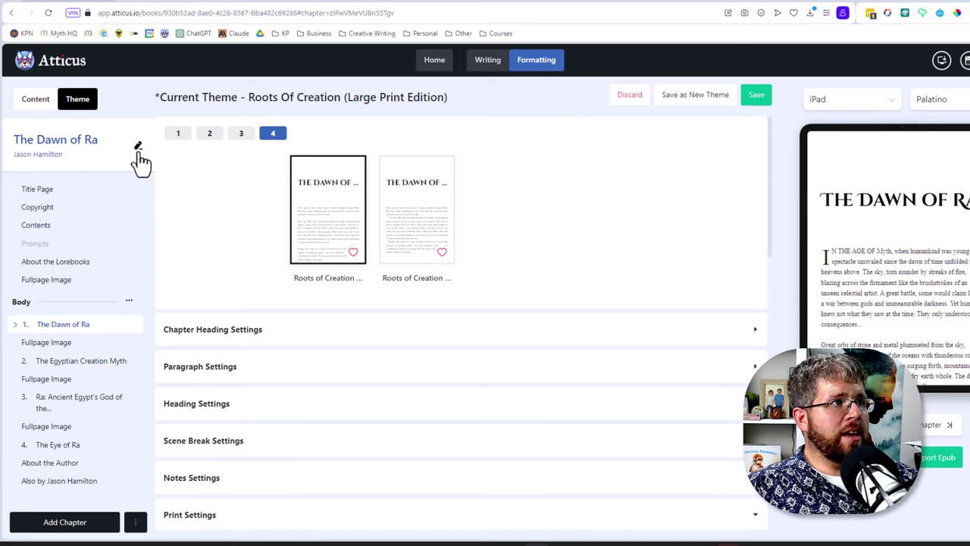
left_click(757, 99)
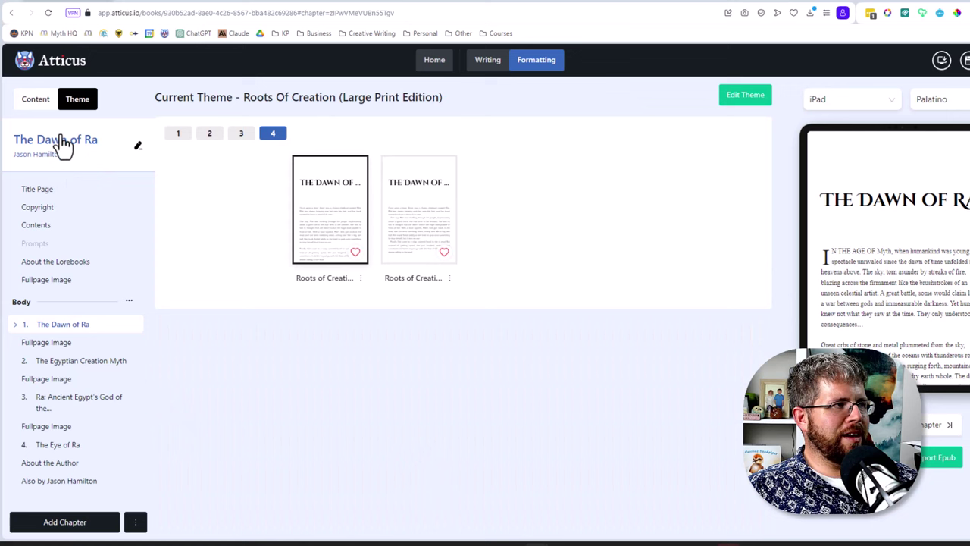
Return to the book library and look over the existing books and the upload option.
left_click(437, 64)
scroll(493, 406, "down", 1)
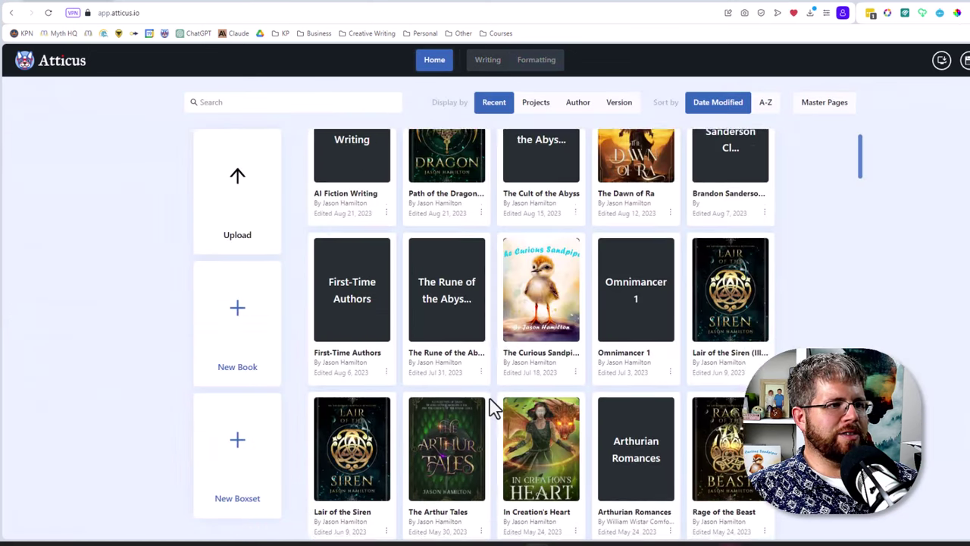
scroll(497, 409, "up", 1)
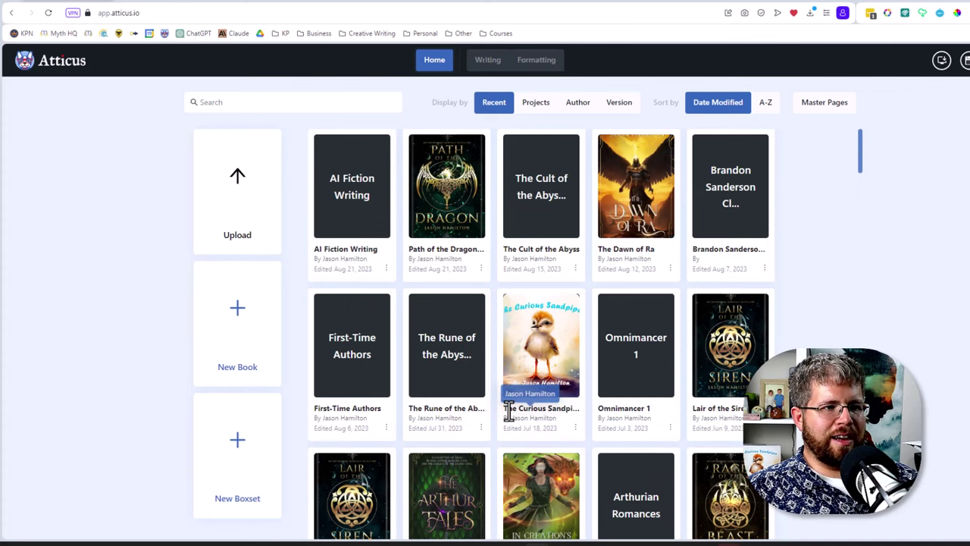
left_click(212, 202)
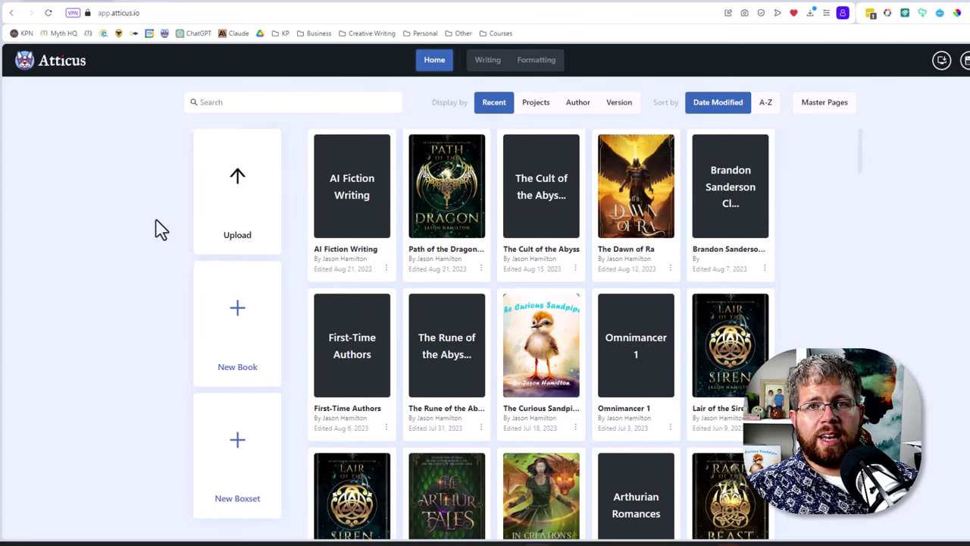
Switch to the Miblart website and browse the sample covers in its custom book cover portfolio.
left_click(176, 4)
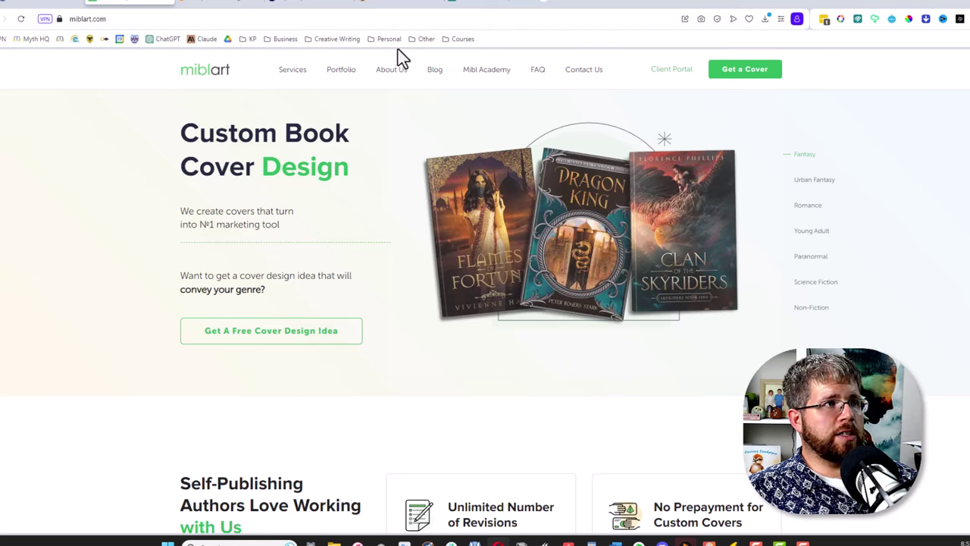
left_click(342, 71)
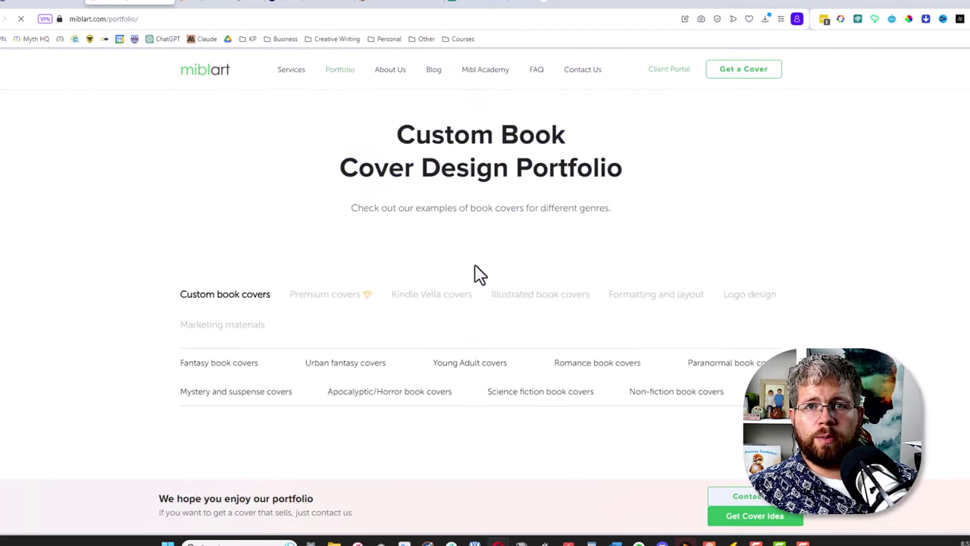
scroll(285, 329, "down", 1)
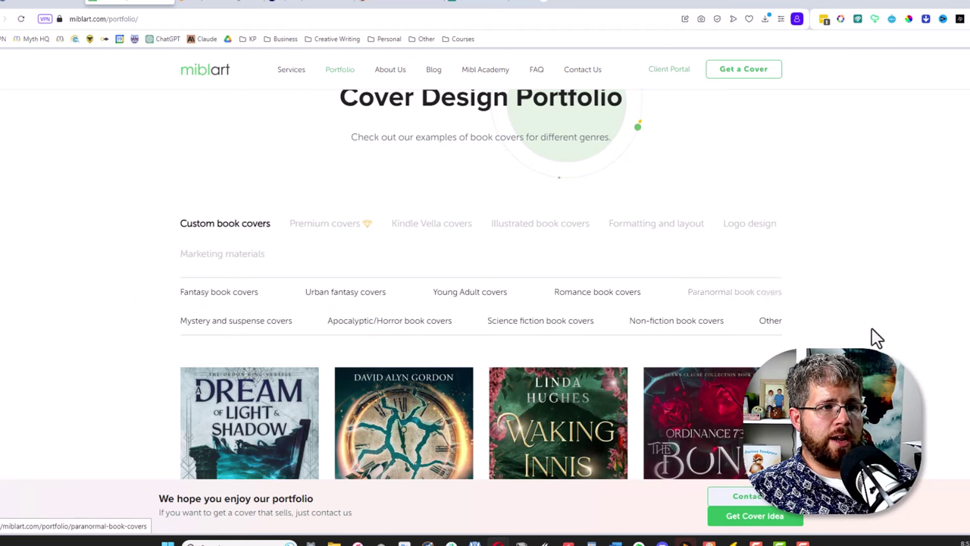
scroll(872, 340, "down", 2)
scroll(872, 340, "down", 3)
scroll(688, 336, "up", 4)
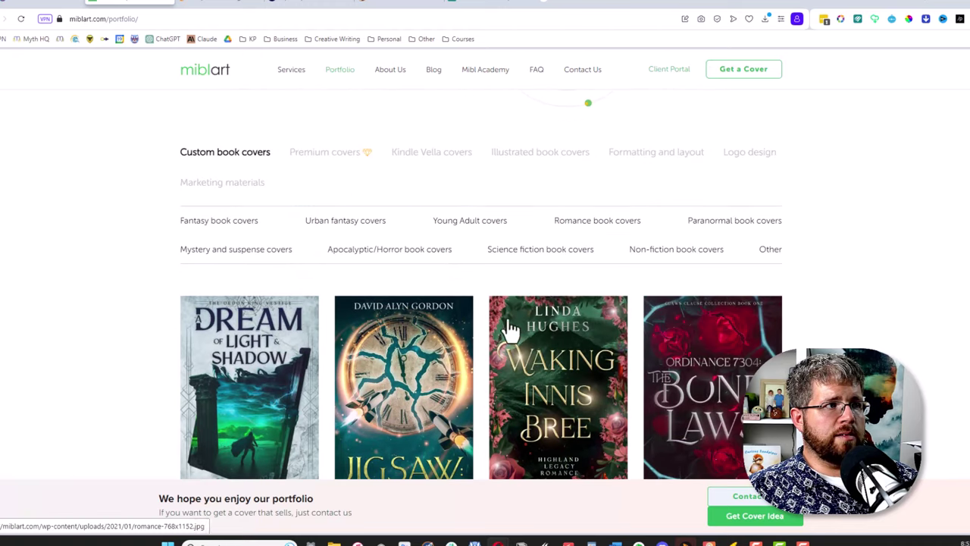
Browse the fantasy book covers in the portfolio.
left_click(210, 222)
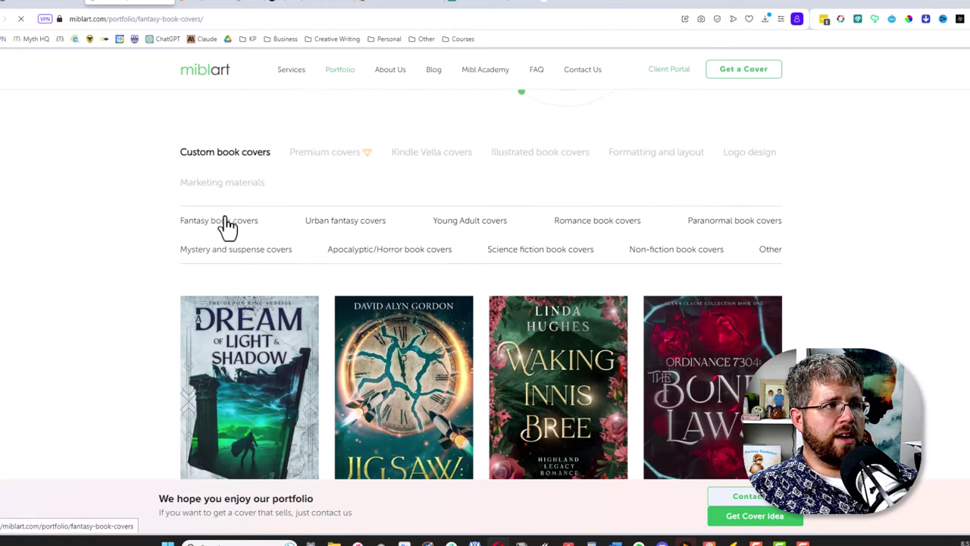
scroll(217, 250, "down", 5)
scroll(217, 251, "down", 10)
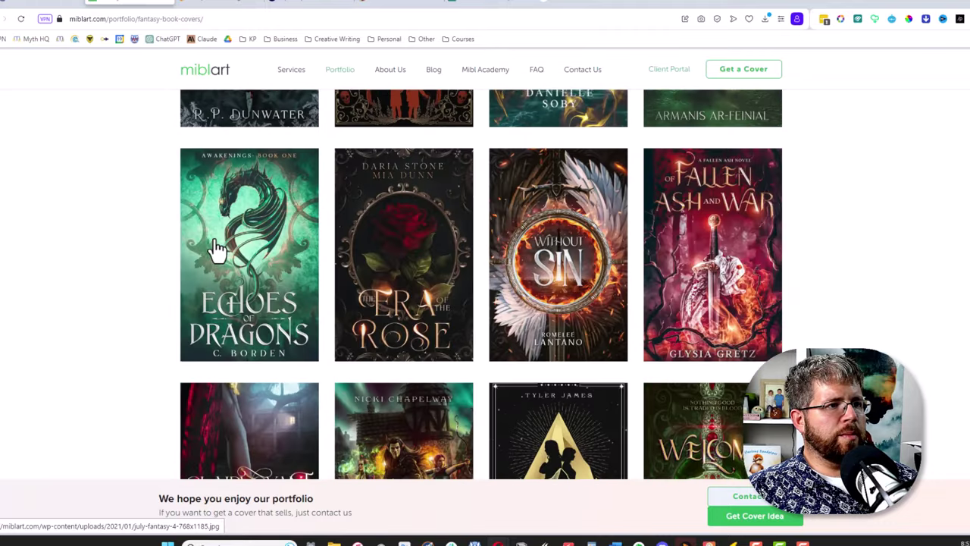
scroll(217, 250, "up", 15)
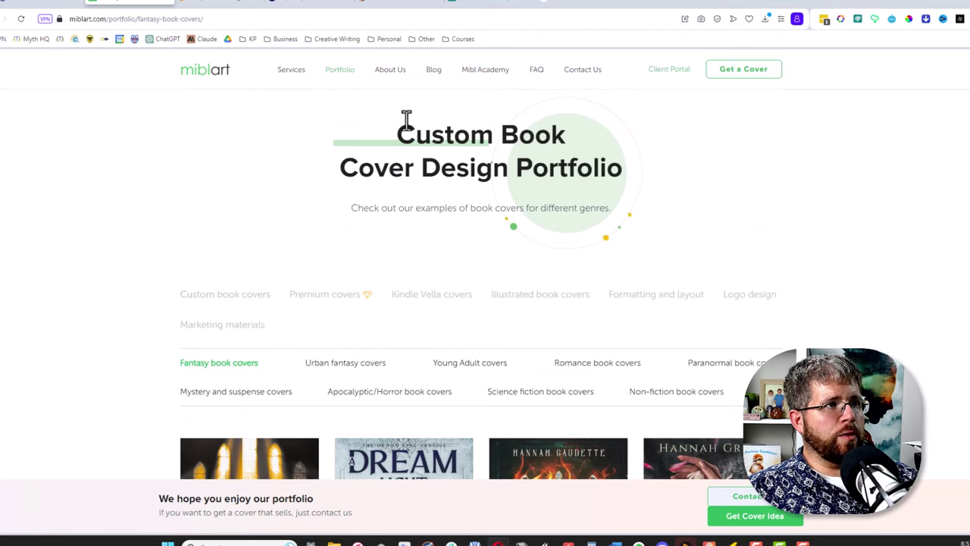
Open the Fiction Book Cover Design service page and examine the Ebook and Ebook+Print package prices.
mouse_move(293, 83)
left_click(253, 144)
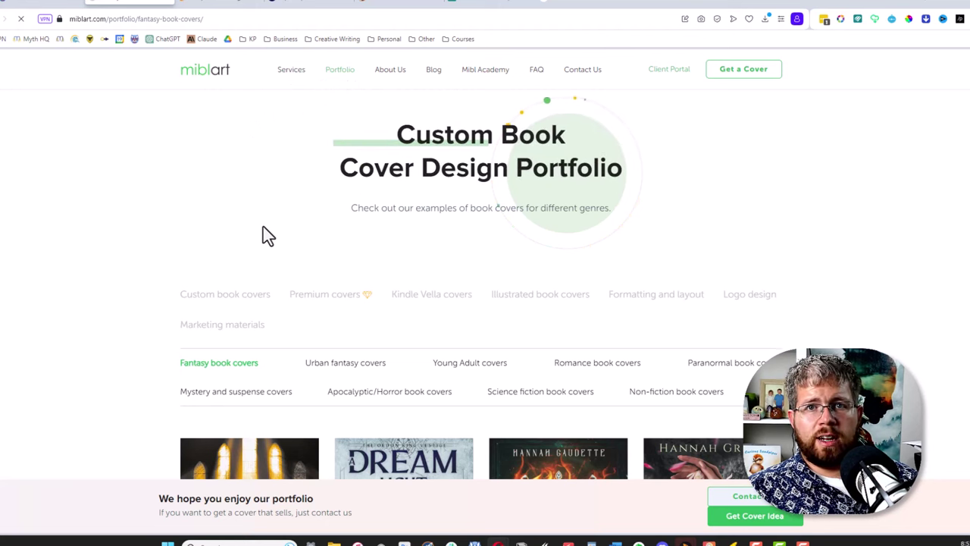
scroll(268, 234, "down", 3)
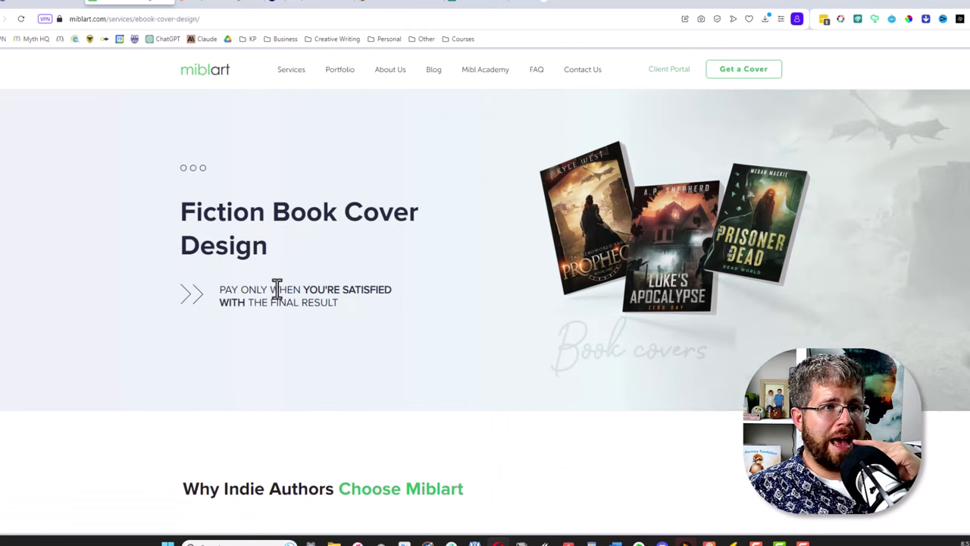
scroll(275, 290, "down", 10)
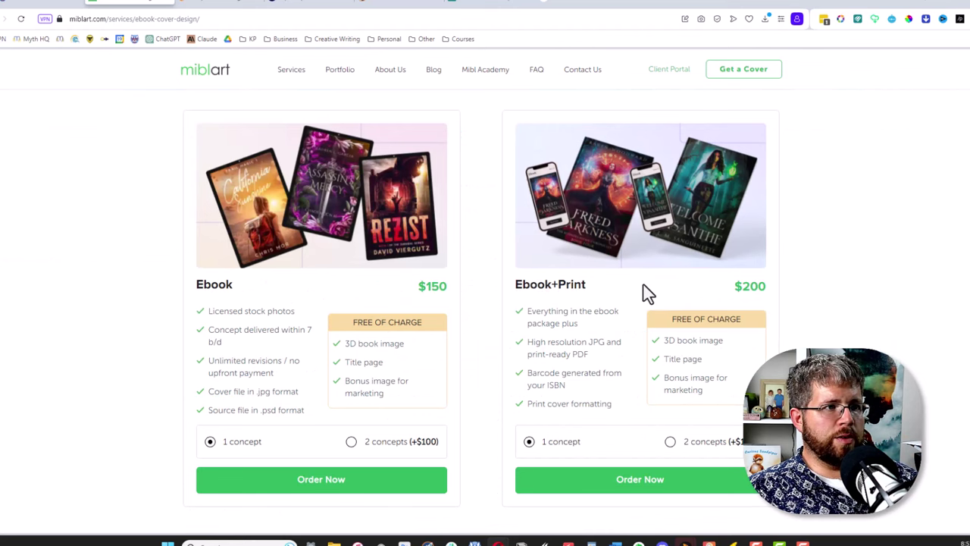
Examine the prices and contents of the Ebook + Promo Materials and Ebook+Print+Promo Materials packages.
scroll(628, 291, "down", 4)
scroll(591, 293, "down", 3)
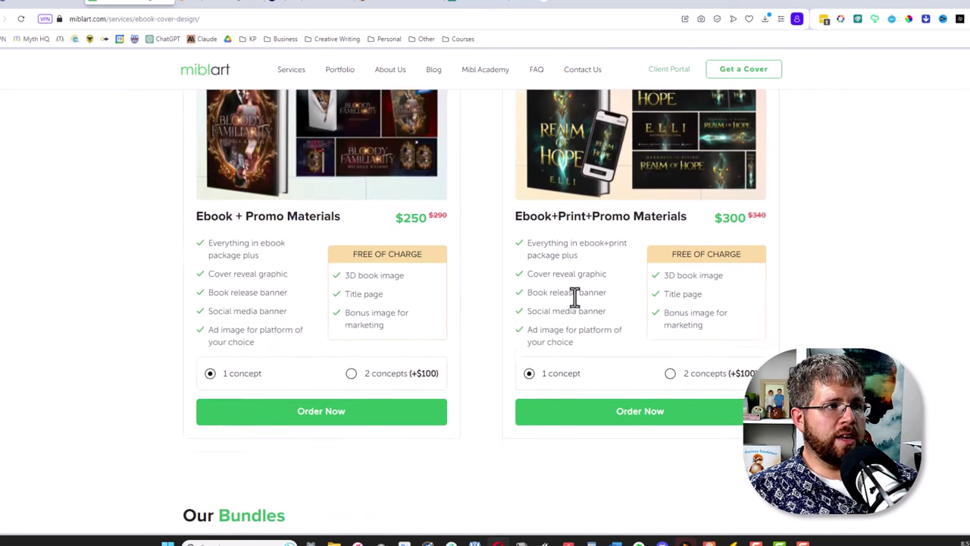
scroll(530, 303, "up", 2)
scroll(478, 305, "down", 1)
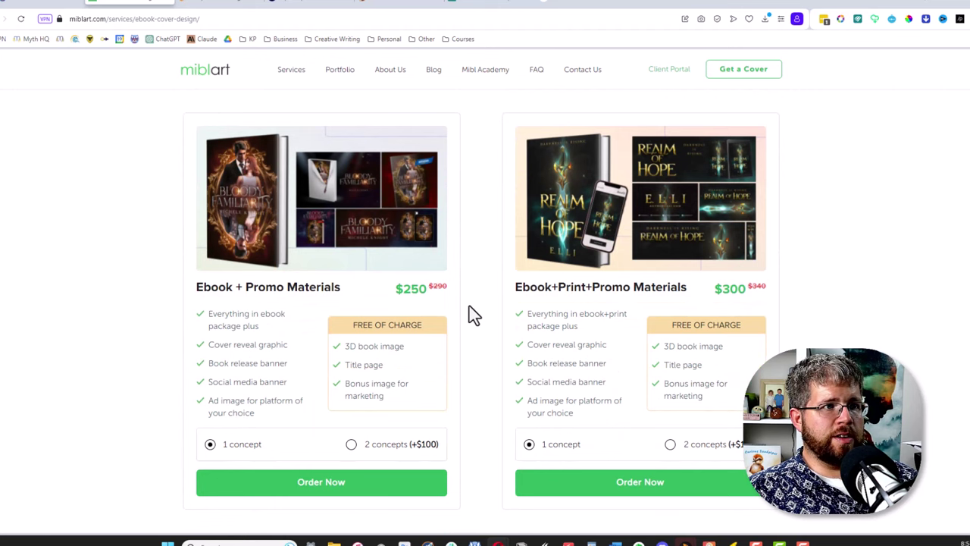
Look over the Our Bundles section, including the Book series and Author brand bundles, and return to the page start.
scroll(817, 325, "down", 4)
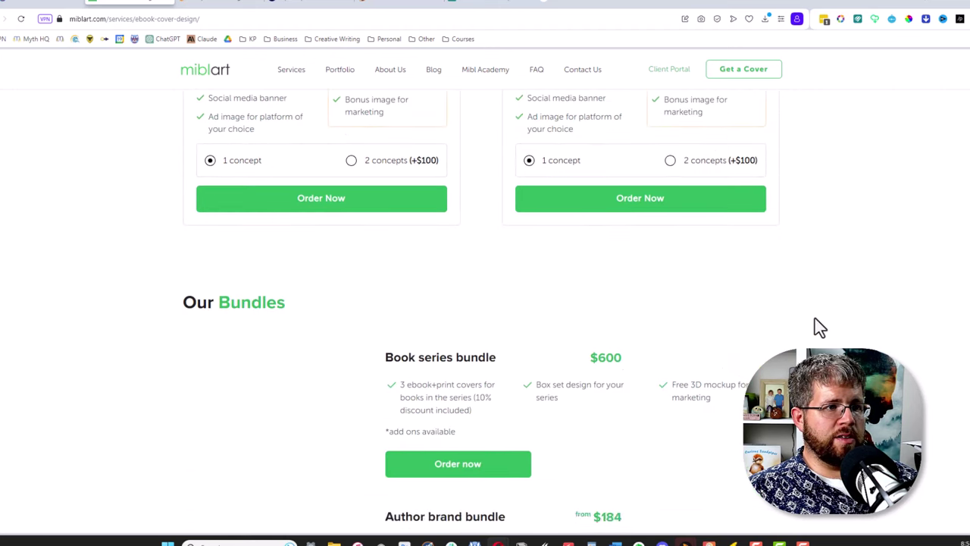
scroll(732, 329, "down", 2)
scroll(731, 329, "down", 1)
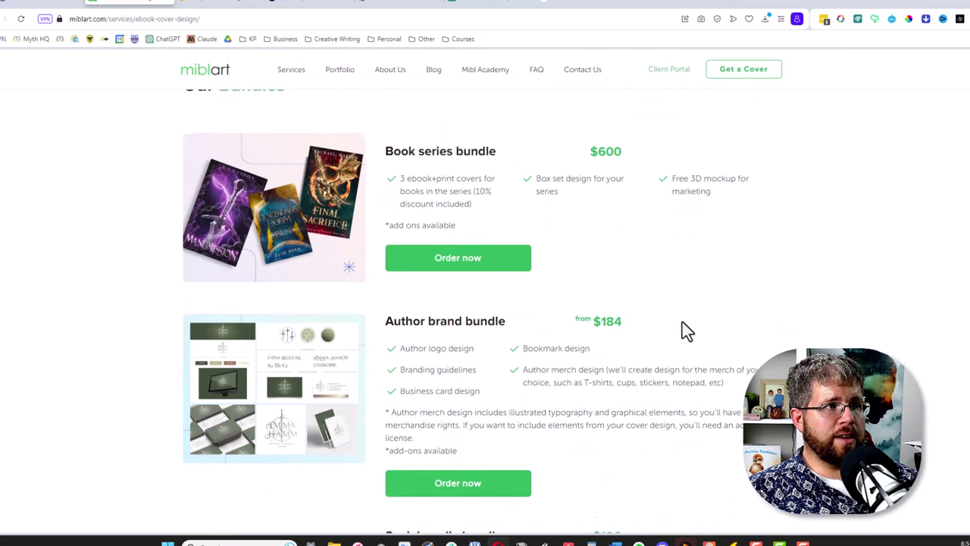
scroll(682, 329, "down", 3)
scroll(671, 353, "up", 8)
scroll(654, 359, "up", 10)
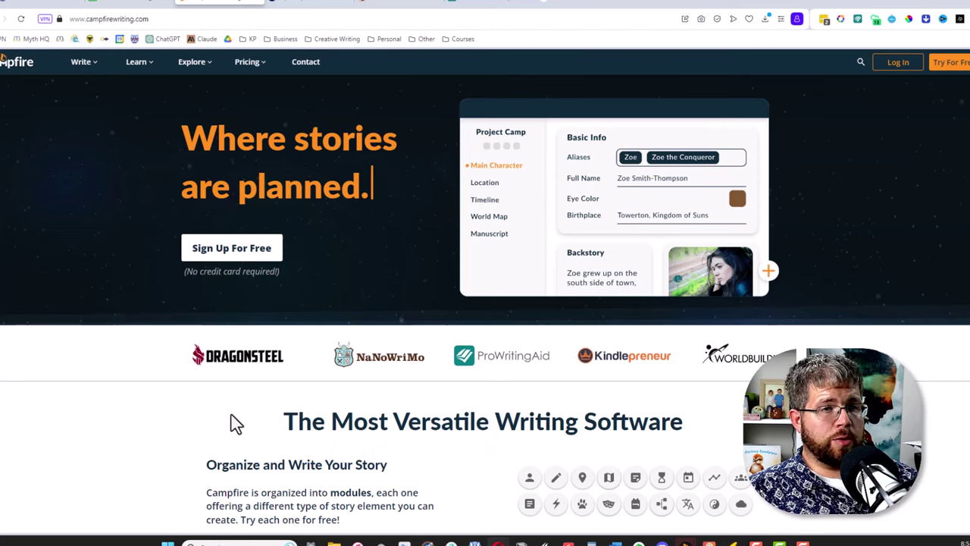
Browse the Campfire website's overview of its writing modules, customizable panels and free download options.
scroll(235, 423, "down", 3)
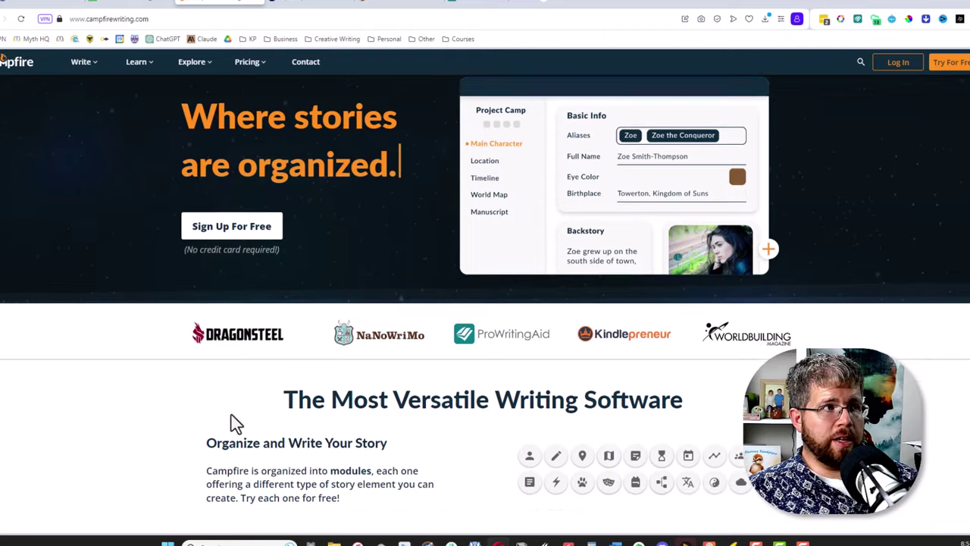
scroll(235, 423, "down", 4)
scroll(235, 423, "up", 3)
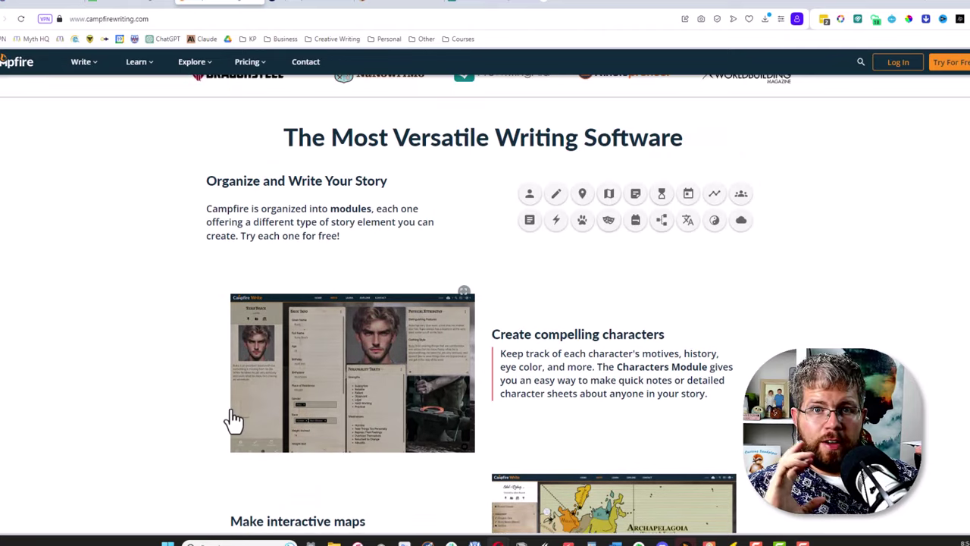
scroll(143, 405, "down", 3)
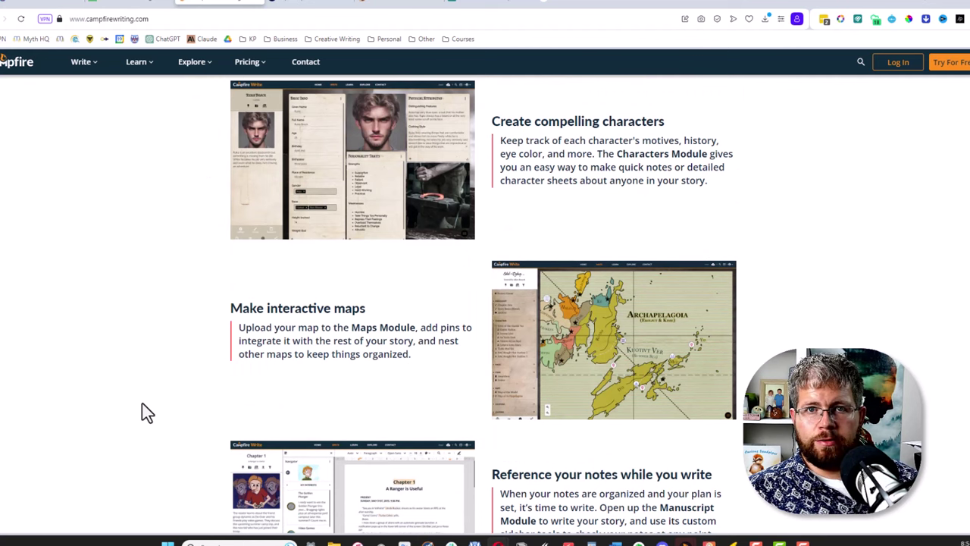
scroll(142, 404, "down", 8)
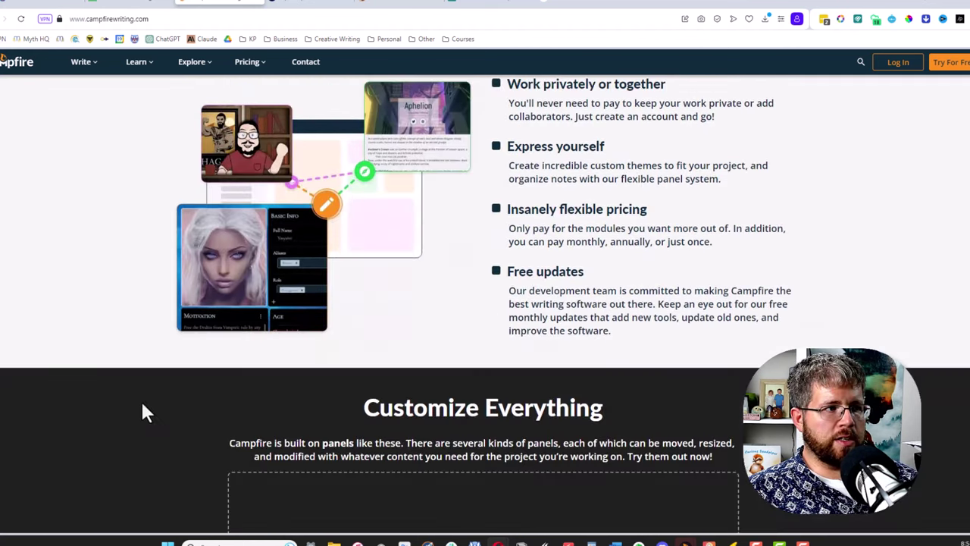
scroll(141, 404, "down", 8)
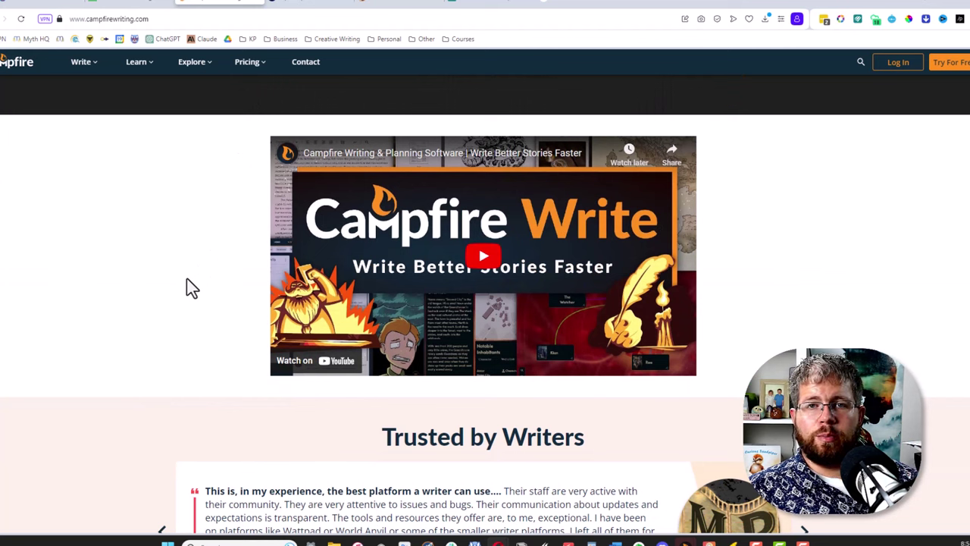
scroll(190, 286, "up", 3)
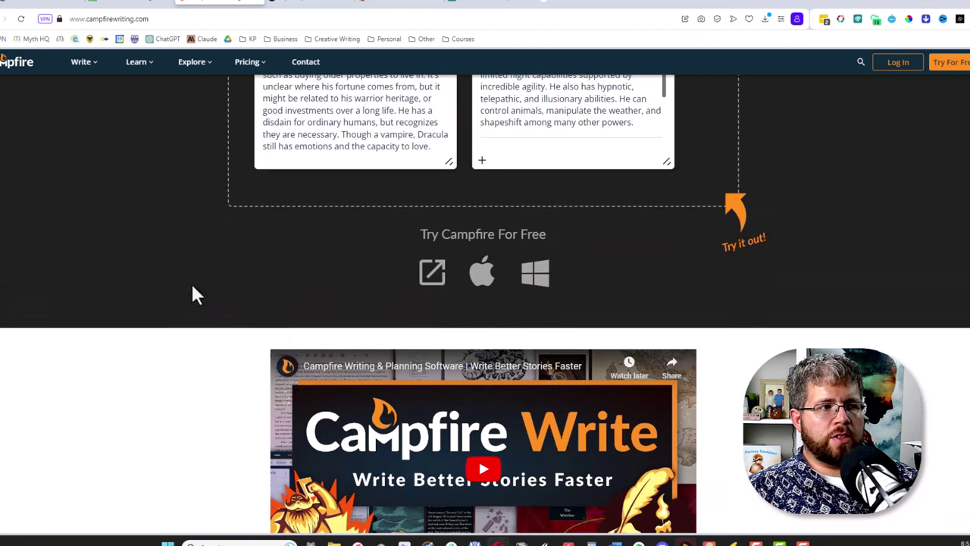
Switch to the Campfire desktop app and show the characters listed in The Argoverse project.
mouse_move(684, 541)
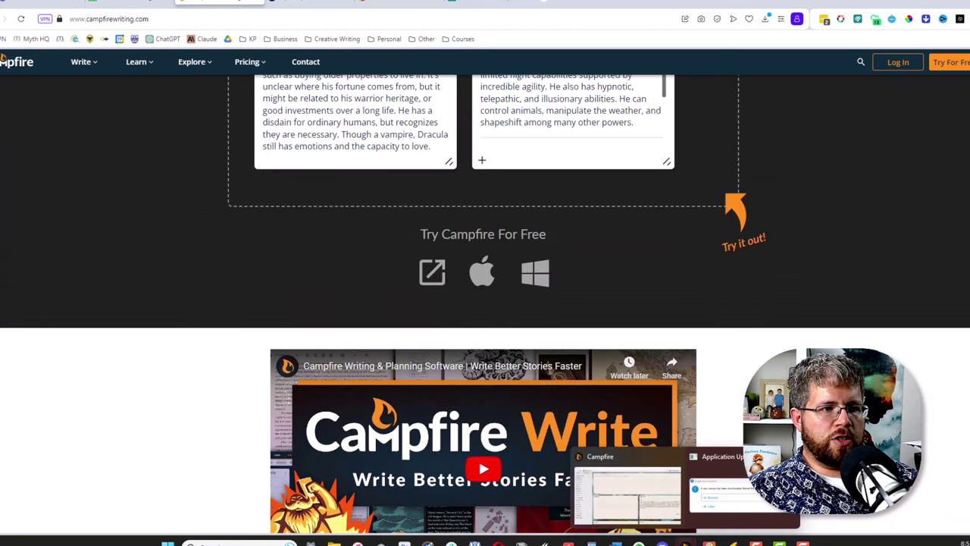
left_click(660, 513)
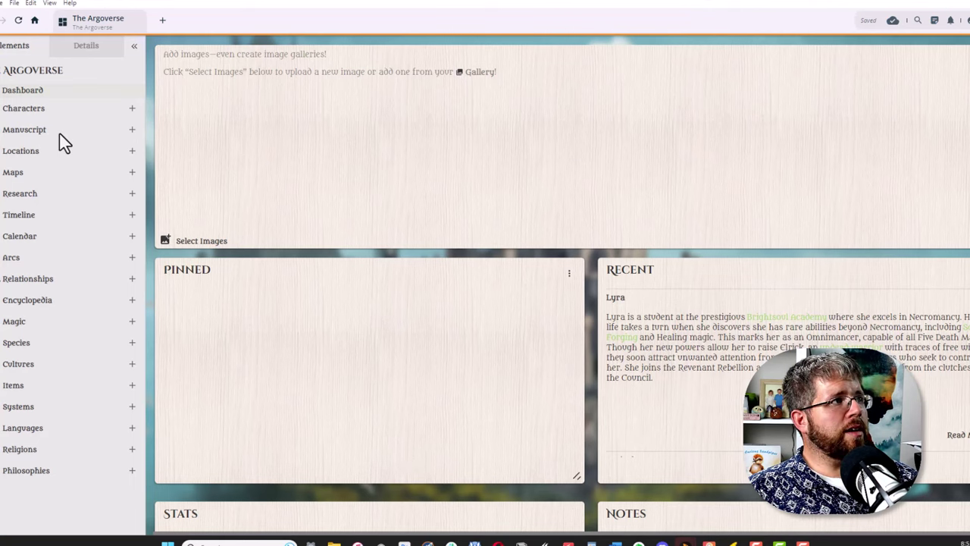
left_click(22, 108)
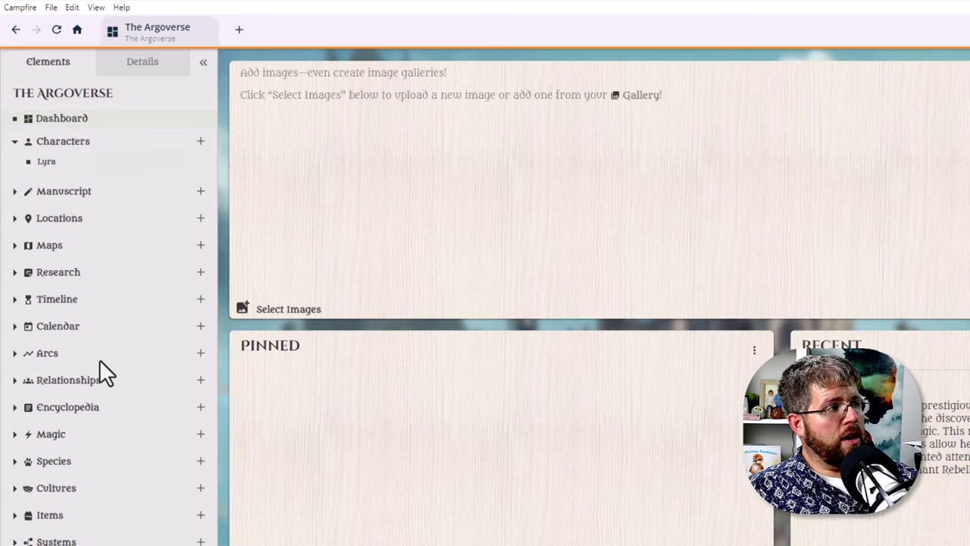
left_click(56, 147)
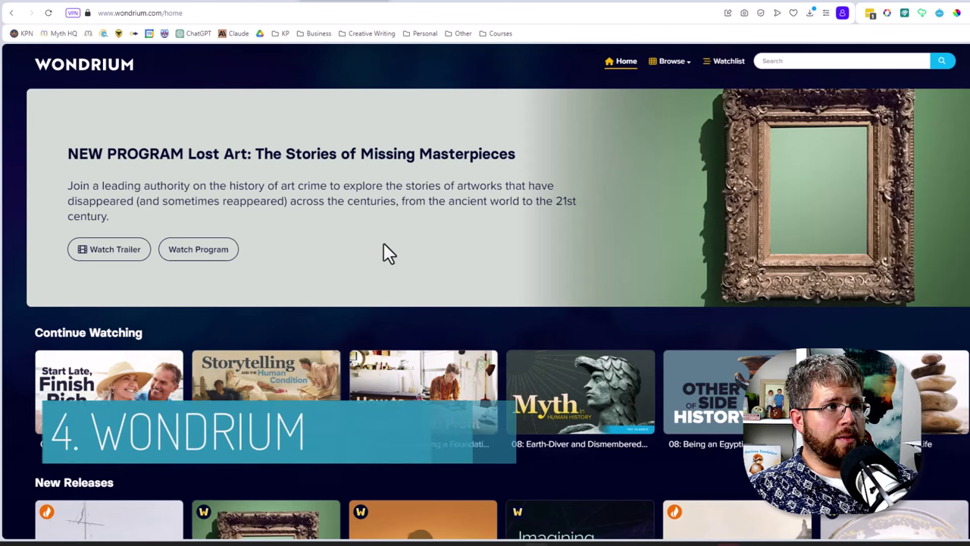
Browse the Continue Watching and New Releases courses on the Wondrium home page.
scroll(384, 252, "down", 3)
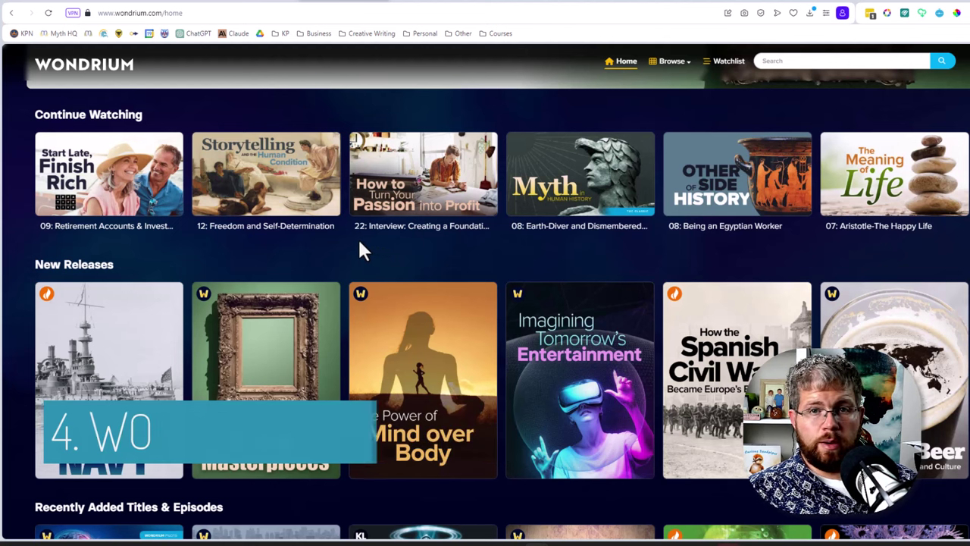
mouse_move(357, 240)
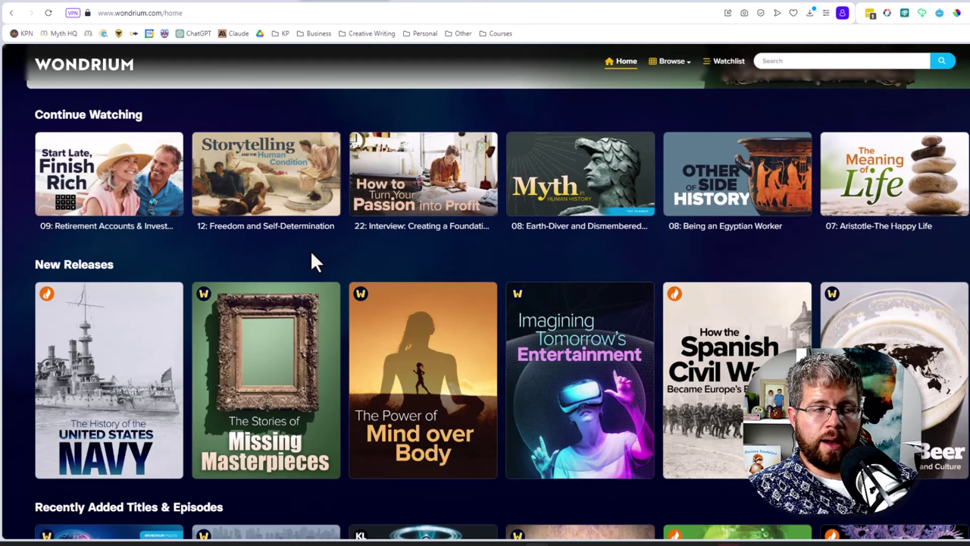
scroll(238, 394, "up", 2)
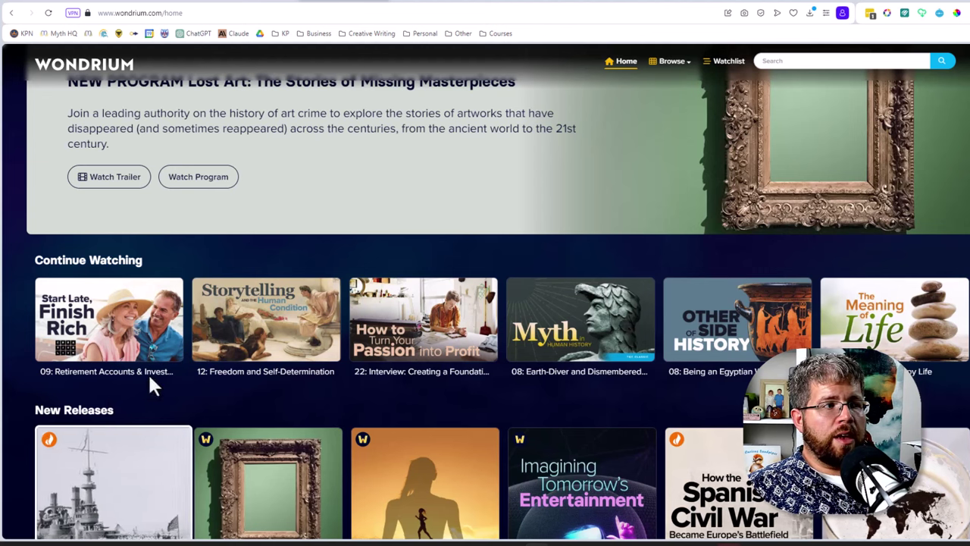
mouse_move(10, 406)
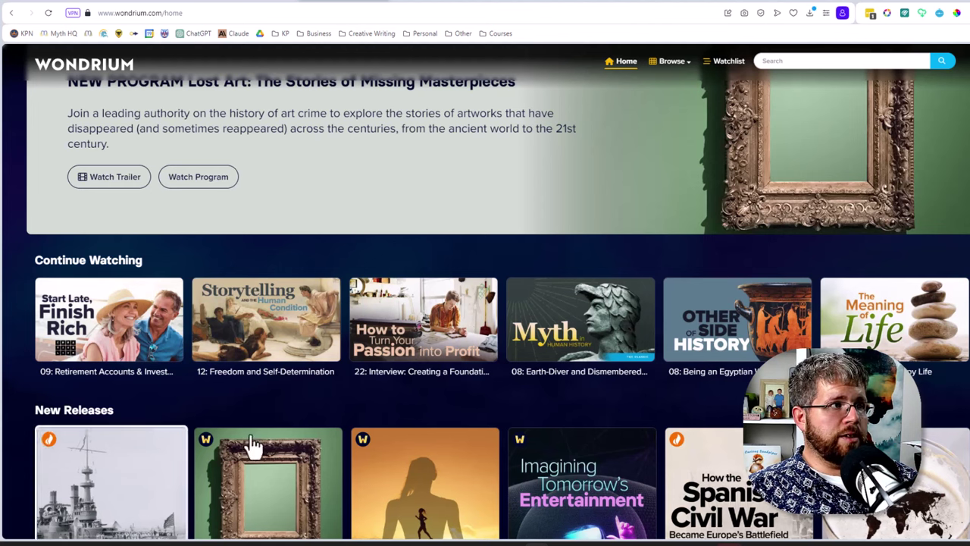
scroll(249, 444, "up", 1)
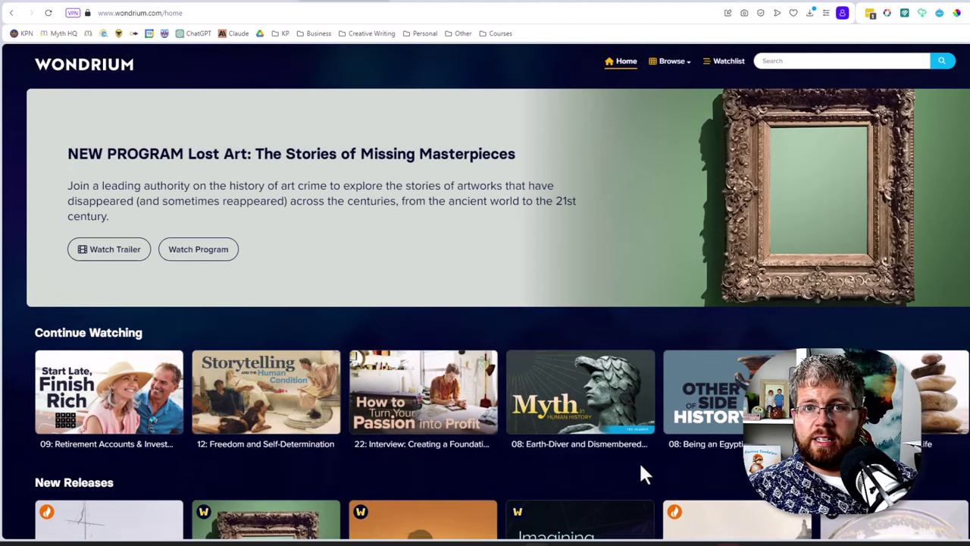
Switch to the Publisher Rocket website and look over its product preview and sales features.
left_click(433, 3)
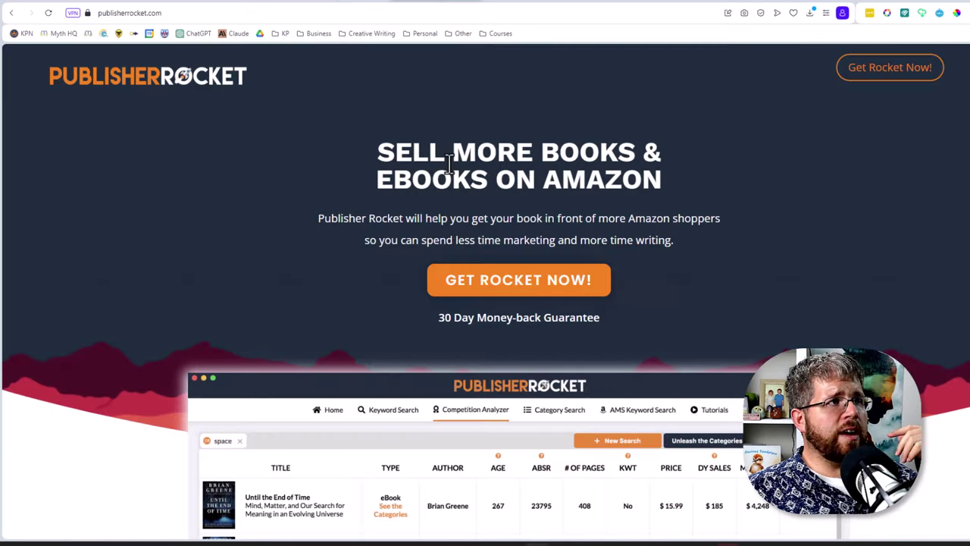
scroll(424, 311, "down", 3)
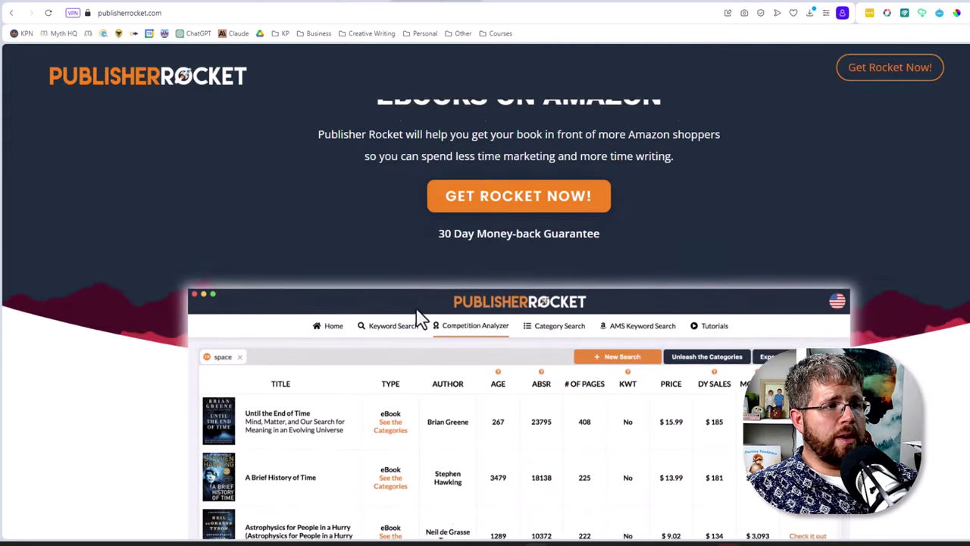
scroll(416, 308, "down", 5)
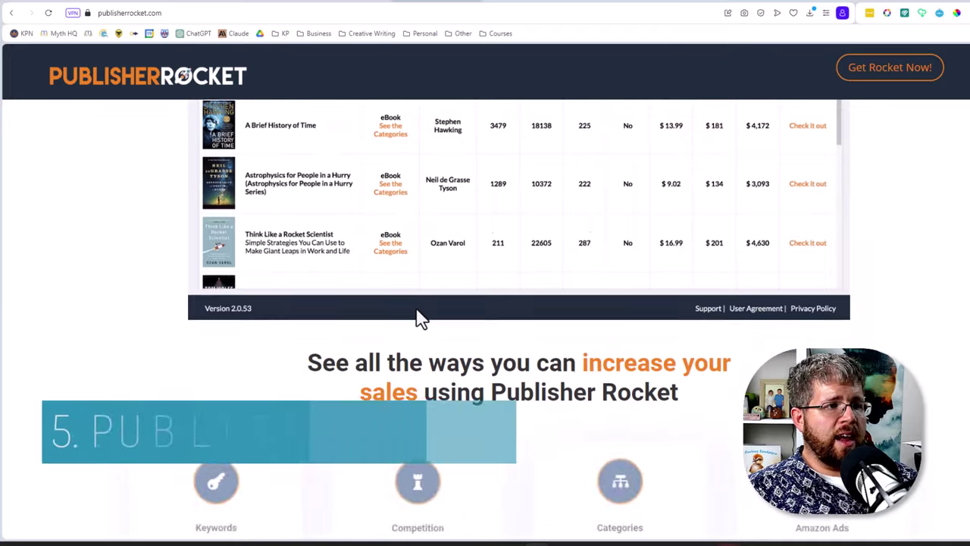
scroll(424, 318, "up", 10)
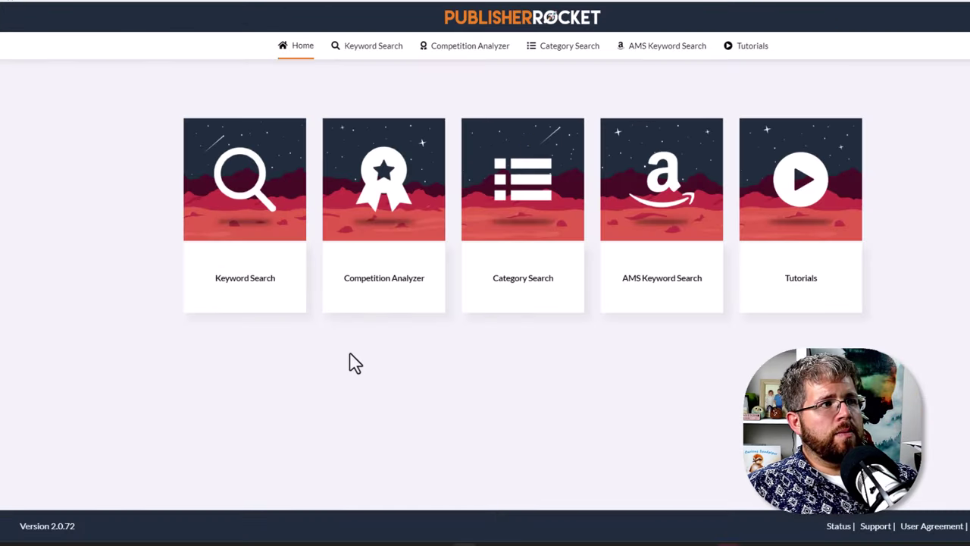
In the Publisher Rocket app, run a Books keyword search for "King arthur" and look through the suggested keywords.
left_click(269, 236)
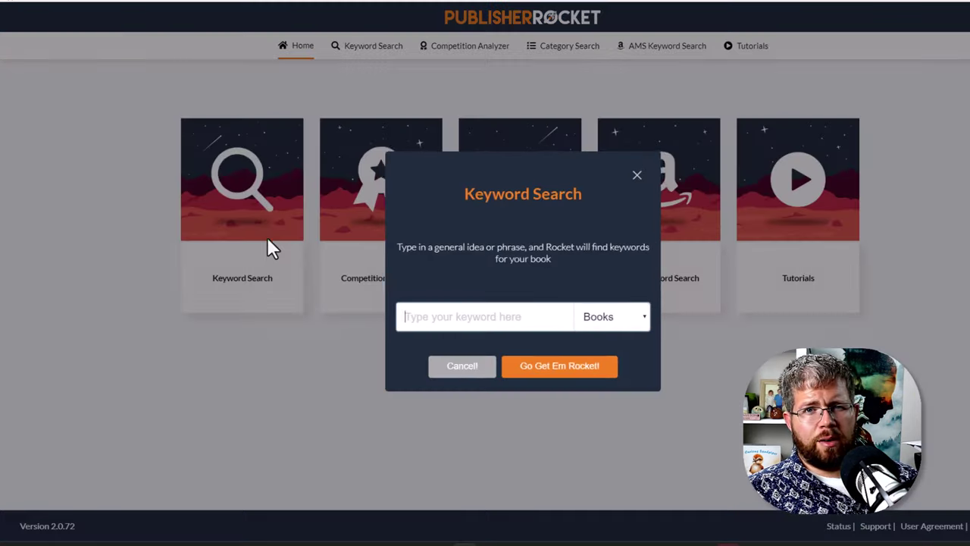
left_click(430, 318)
type("Kin")
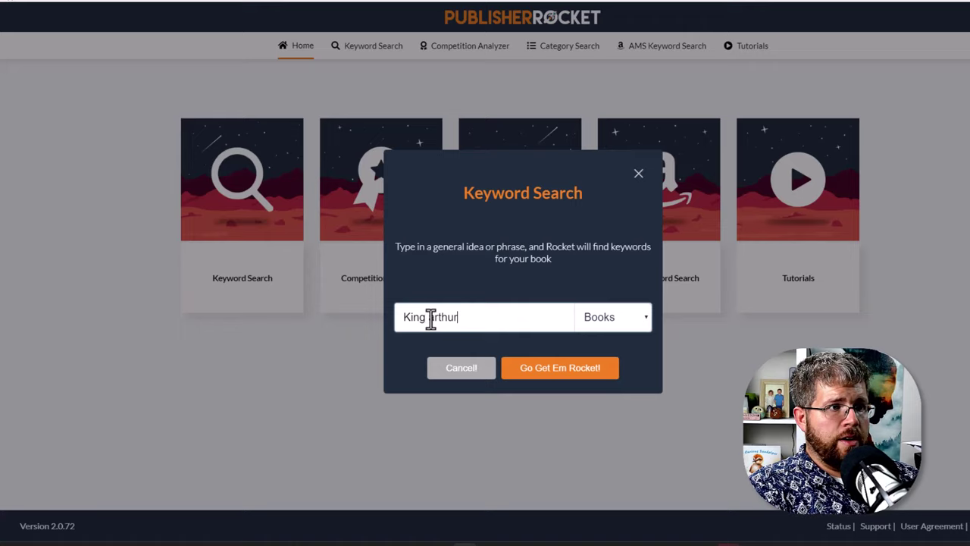
type("g Arthur")
key("Return")
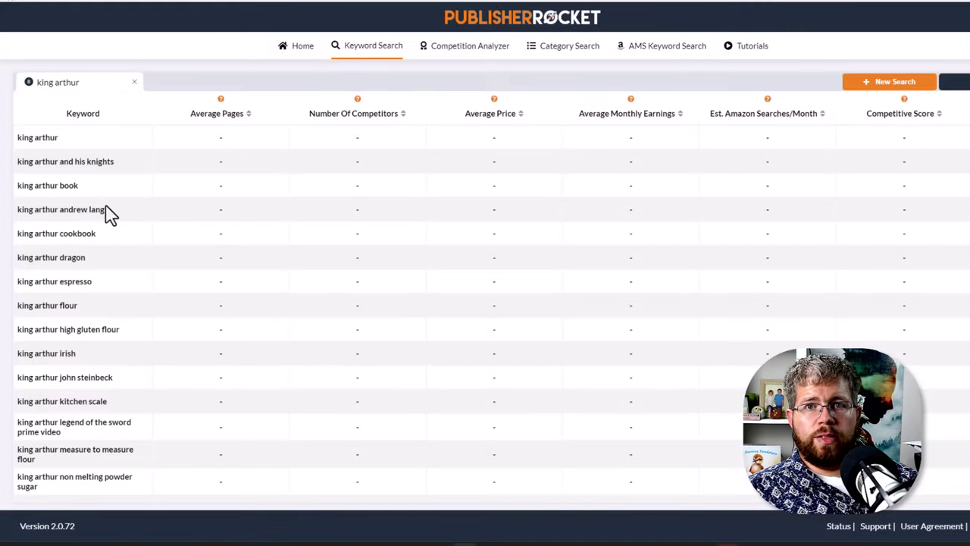
scroll(58, 223, "down", 15)
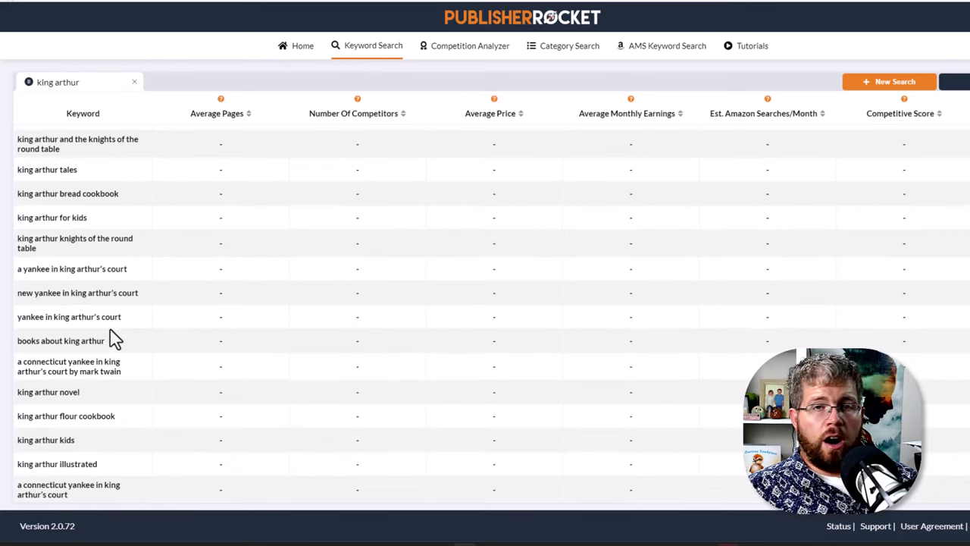
scroll(110, 334, "up", 12)
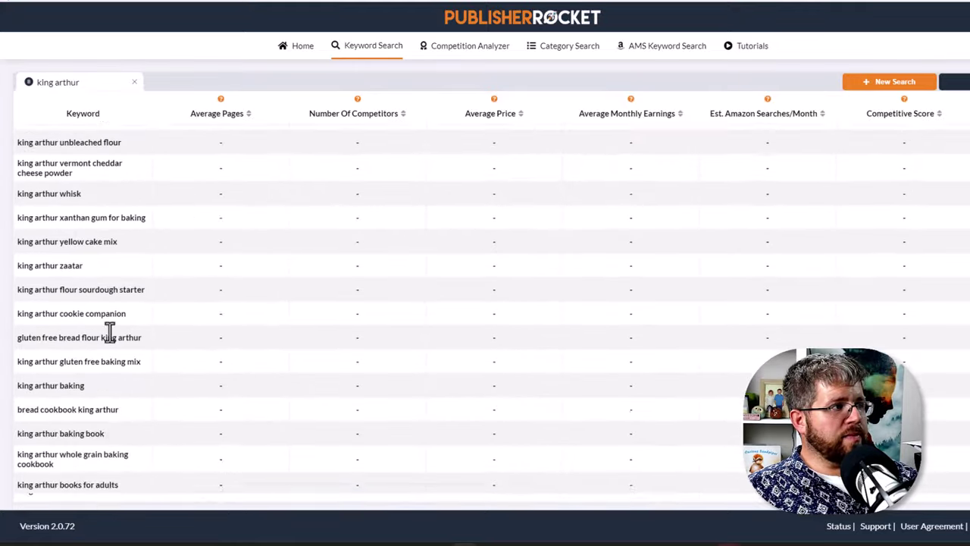
scroll(110, 341, "up", 2)
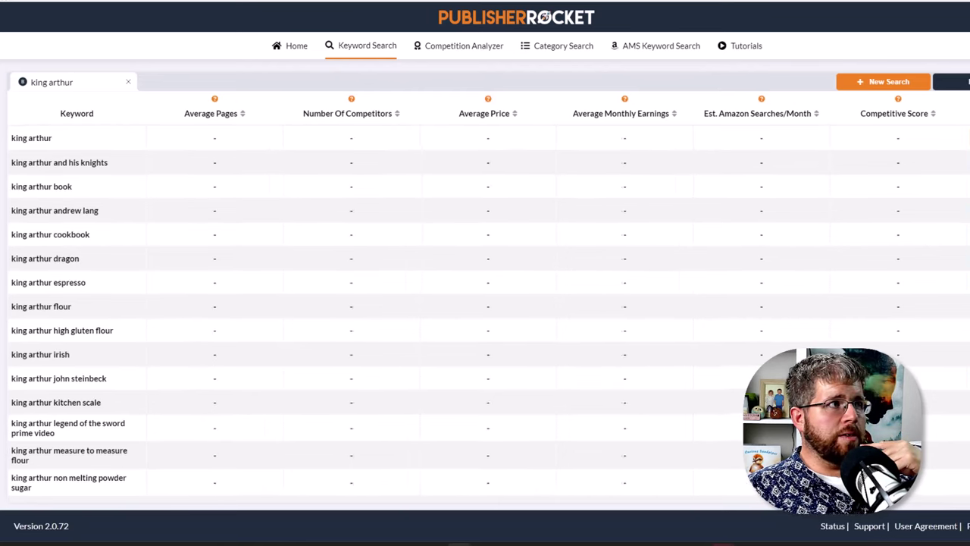
Analyze the "king arthur" keyword and compare the monthly searches and competitive scores of the King Arthur books for adults and kids keywords.
left_click(924, 143)
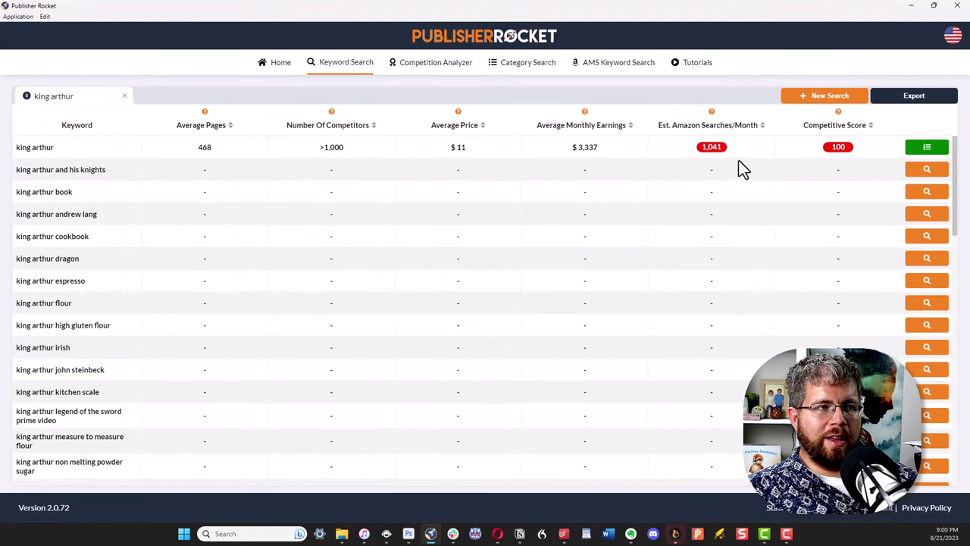
scroll(252, 431, "down", 9)
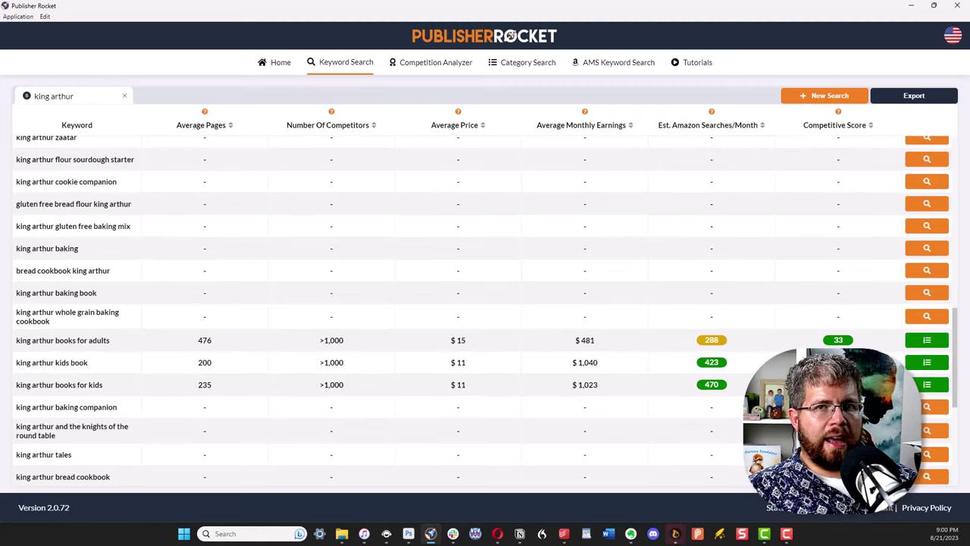
scroll(252, 430, "down", 1)
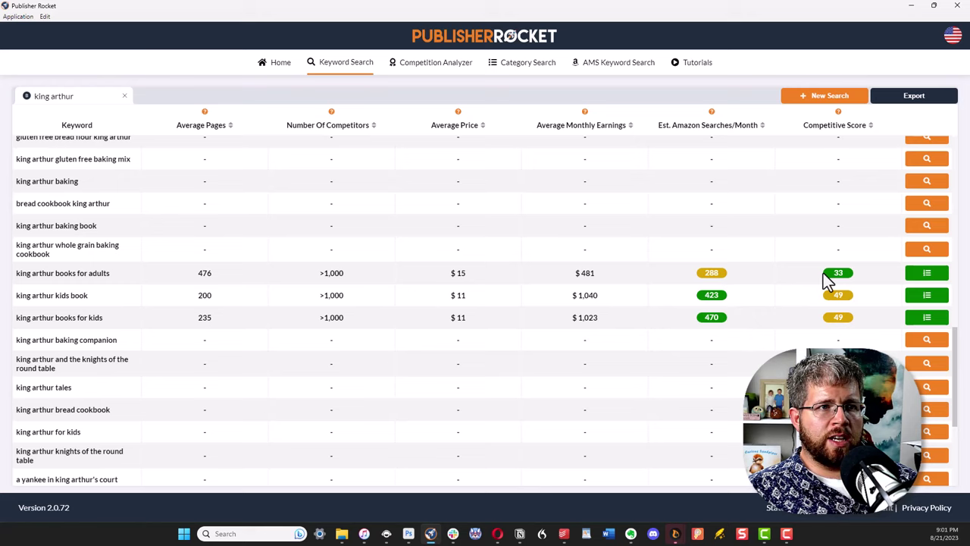
mouse_move(838, 274)
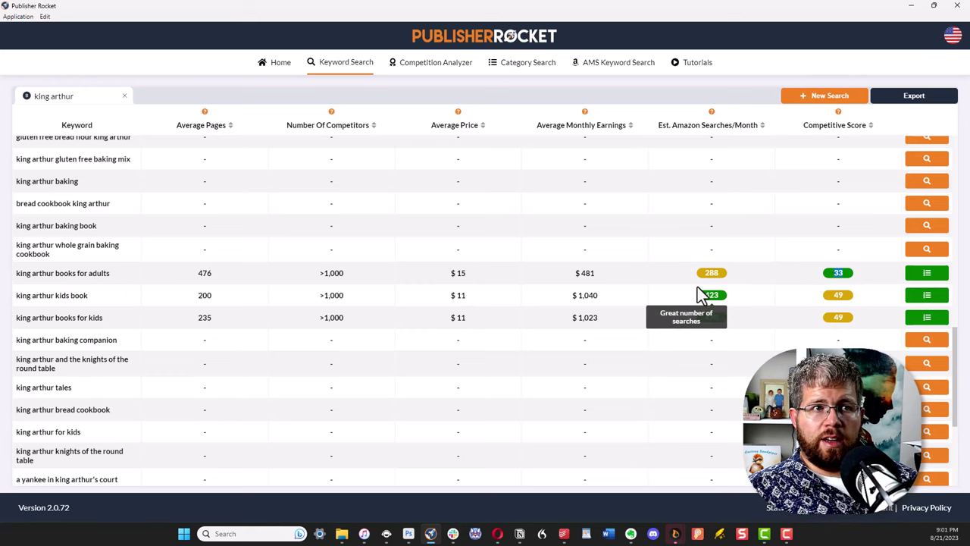
mouse_move(703, 274)
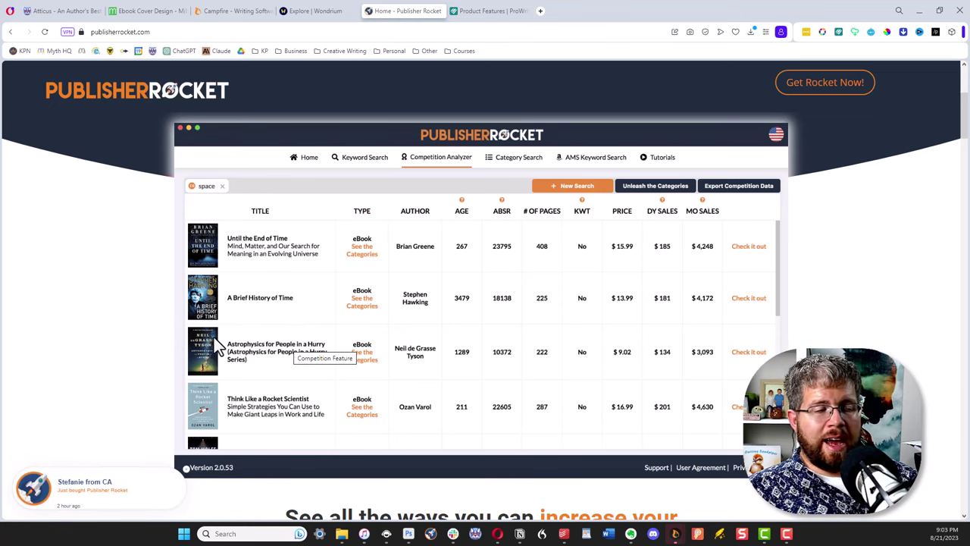
Look through the author testimonials on the Publisher Rocket home page, highlighting the endorsing authors' names, and continue through the sales pitch below.
scroll(214, 337, "down", 7)
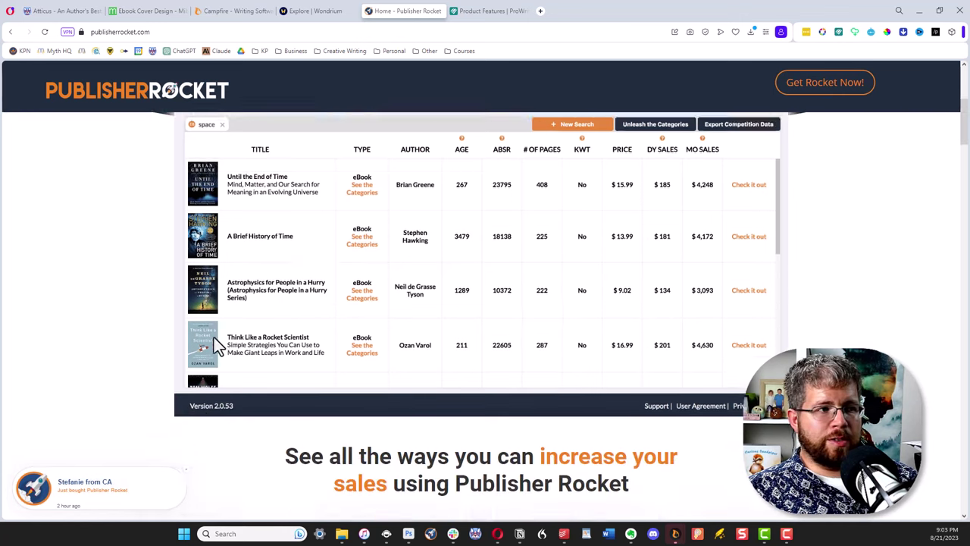
scroll(192, 353, "down", 3)
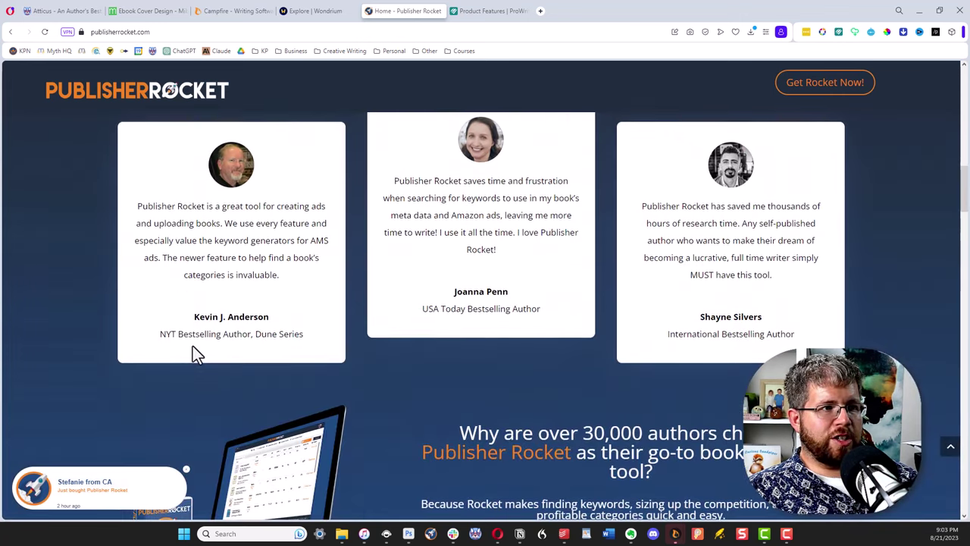
scroll(196, 353, "down", 2)
scroll(195, 352, "up", 2)
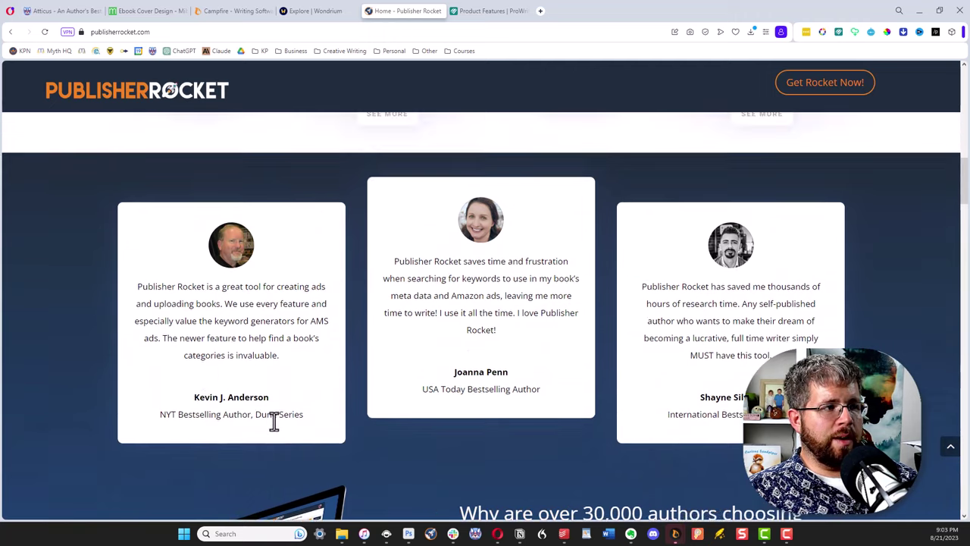
left_click_drag(268, 398, 174, 401)
left_click_drag(509, 372, 448, 371)
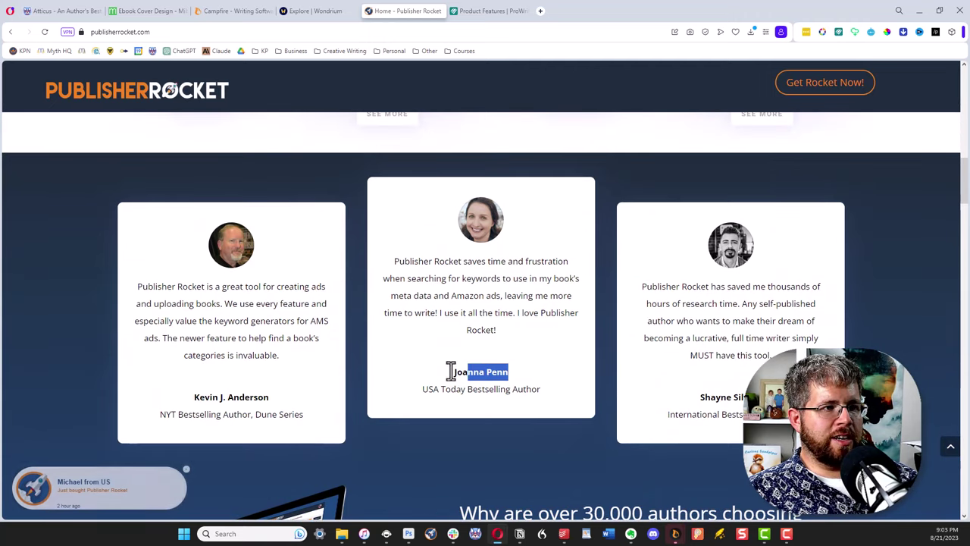
scroll(409, 439, "down", 5)
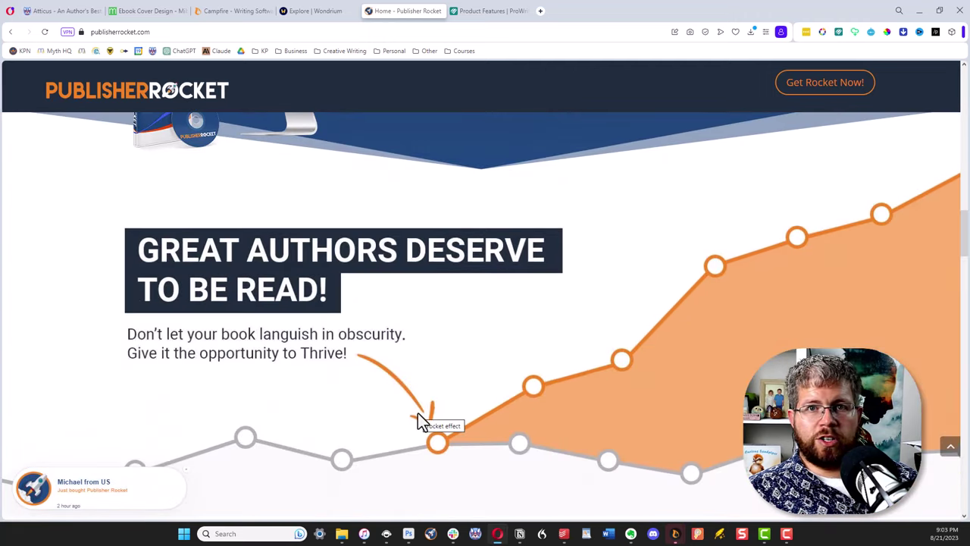
scroll(417, 413, "down", 4)
Switch to the ProWritingAid features page and review the grammar checking section and the Rephrase tool description.
key("ctrl+Tab")
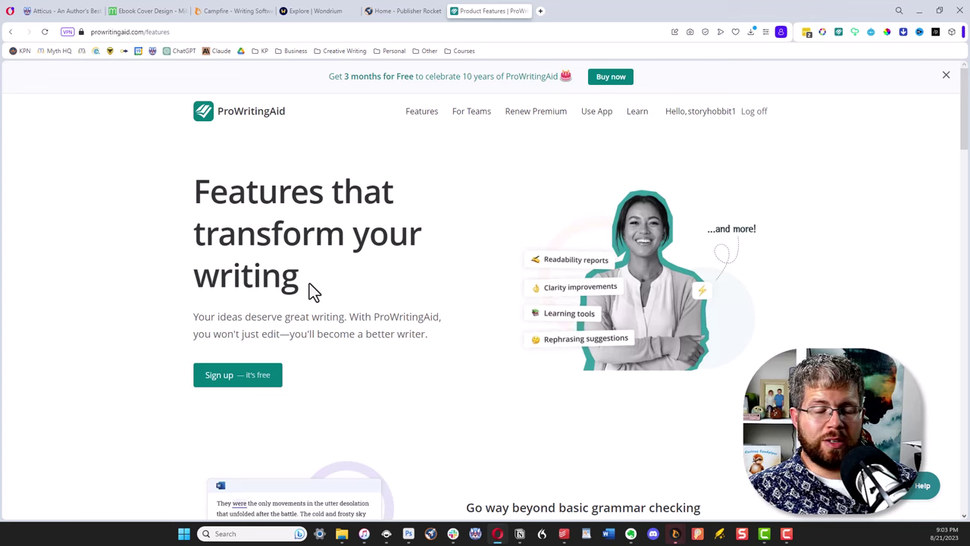
scroll(310, 286, "down", 4)
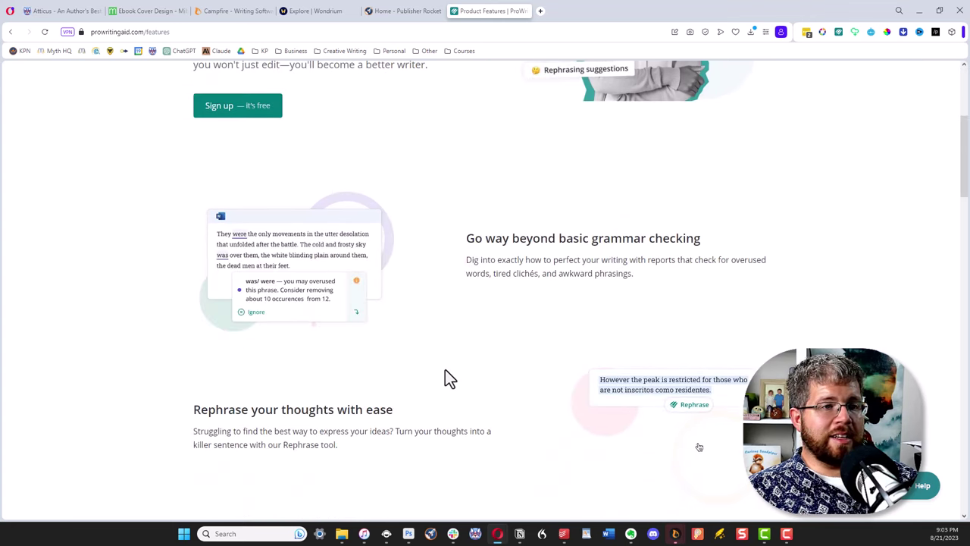
scroll(445, 372, "down", 1)
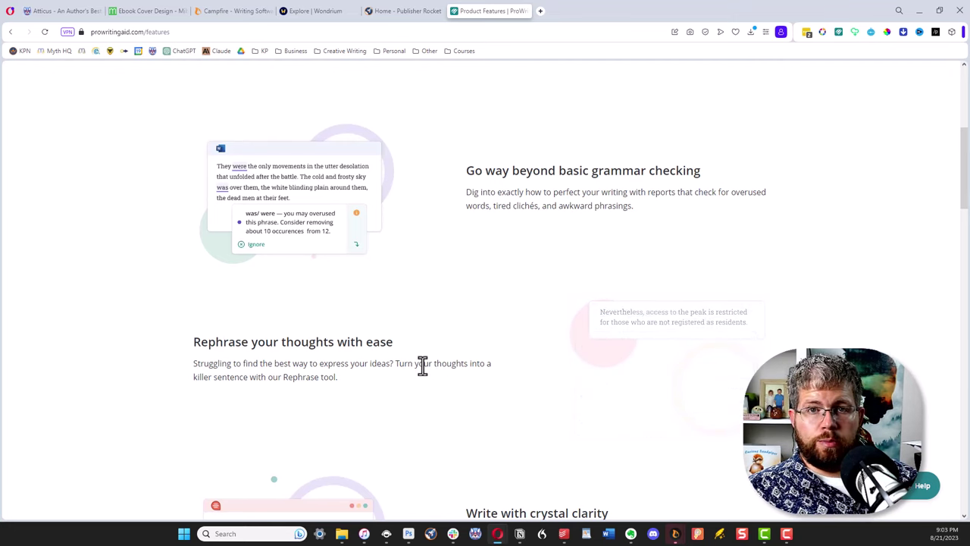
scroll(422, 364, "down", 2)
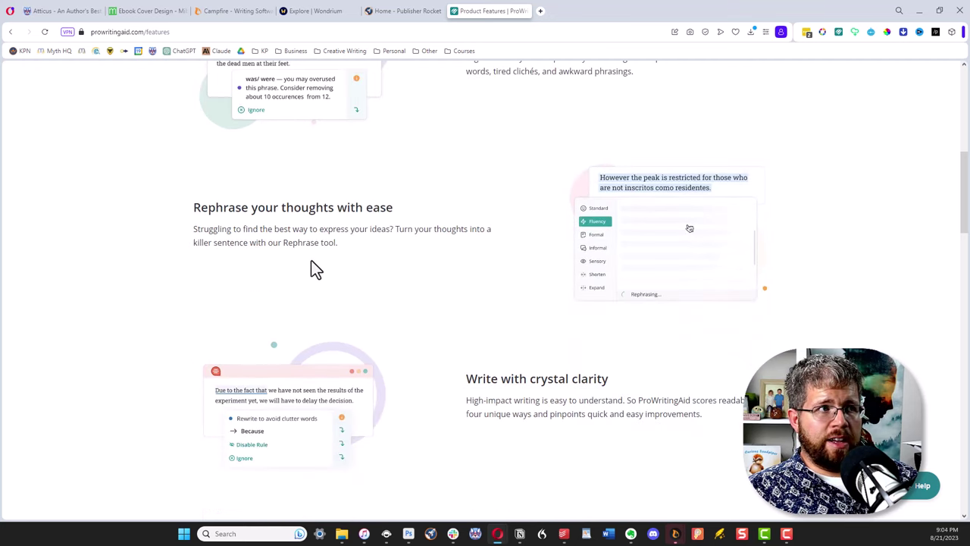
left_click_drag(194, 203, 385, 247)
left_click(385, 273)
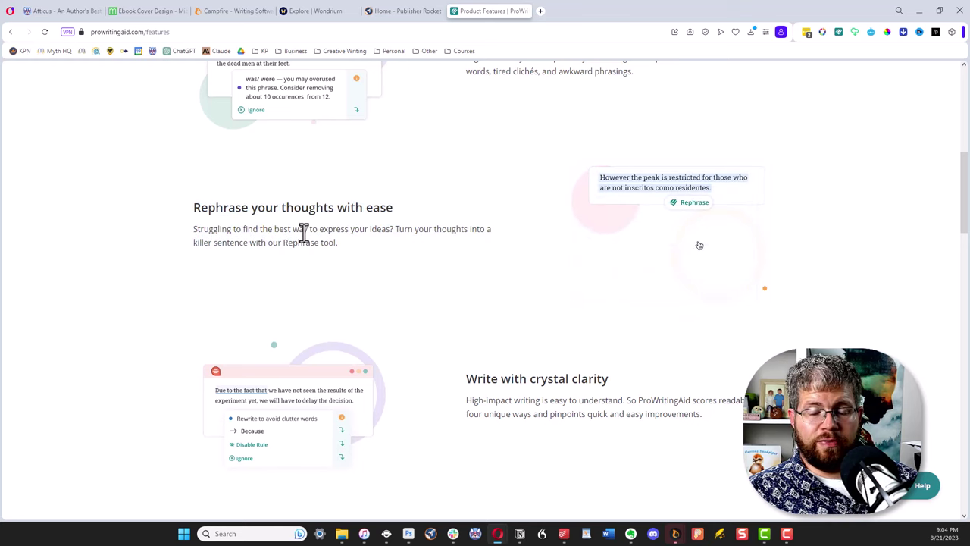
Examine the remaining ProWritingAid features, from writing clarity and the extra feature cards to the app integrations, and return to the page's beginning.
scroll(375, 358, "down", 2)
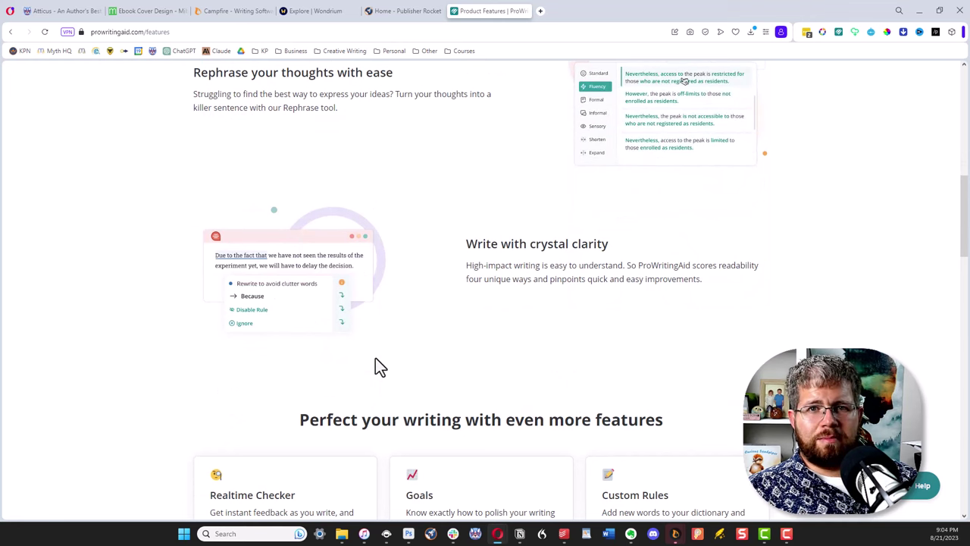
scroll(375, 358, "down", 2)
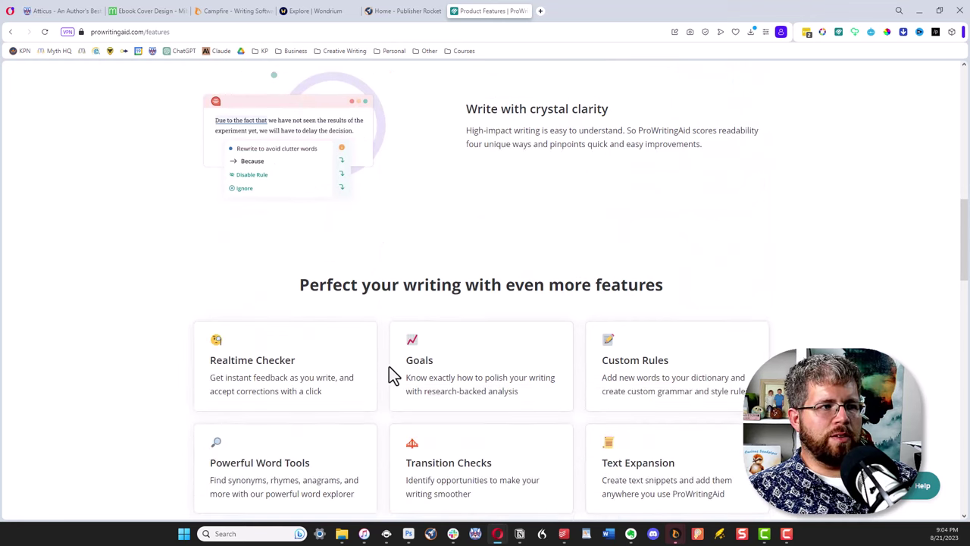
scroll(384, 380, "down", 2)
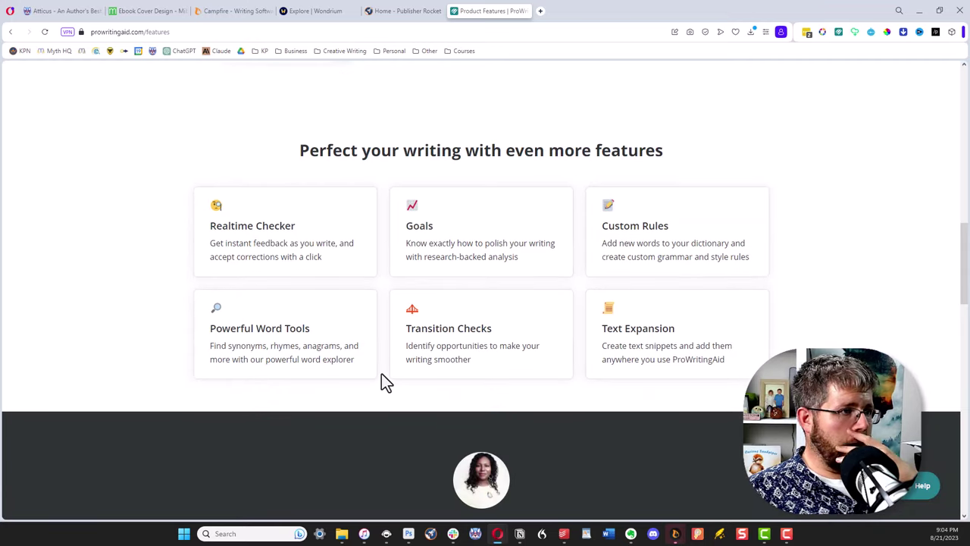
scroll(381, 375, "down", 3)
scroll(380, 371, "up", 3)
scroll(381, 373, "down", 12)
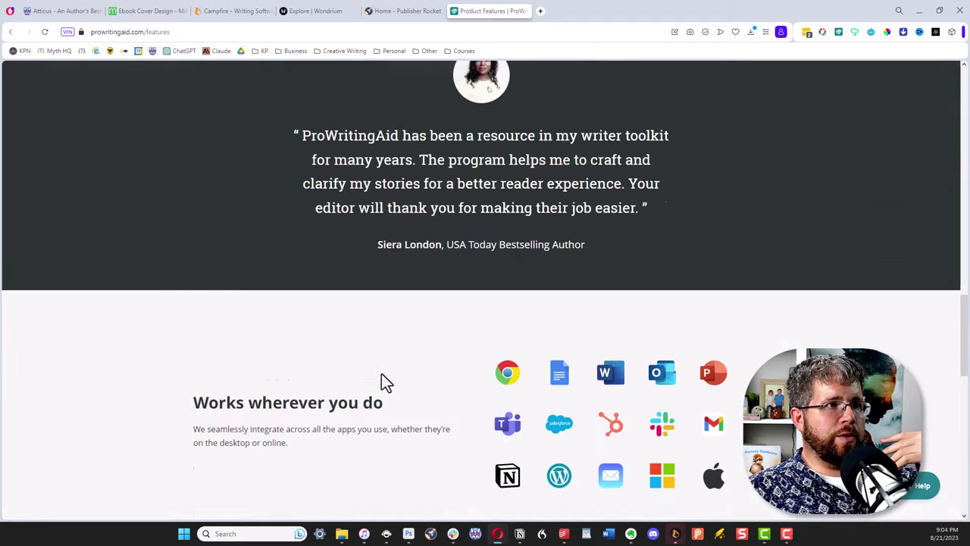
scroll(381, 372, "down", 5)
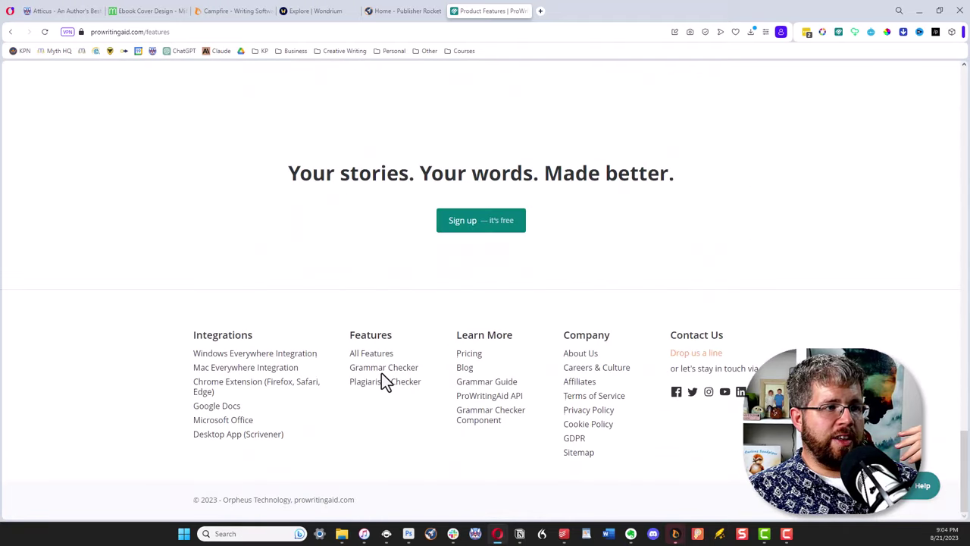
scroll(372, 375, "up", 12)
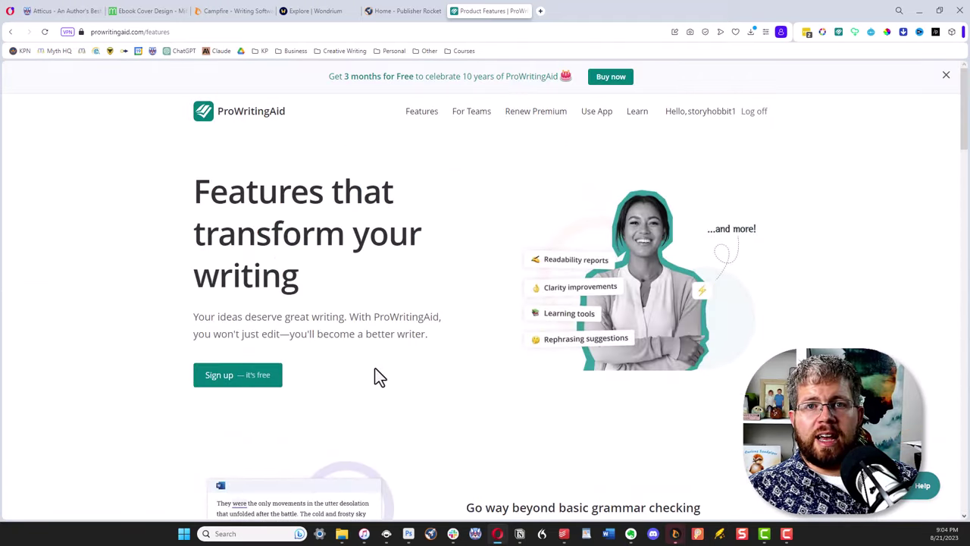